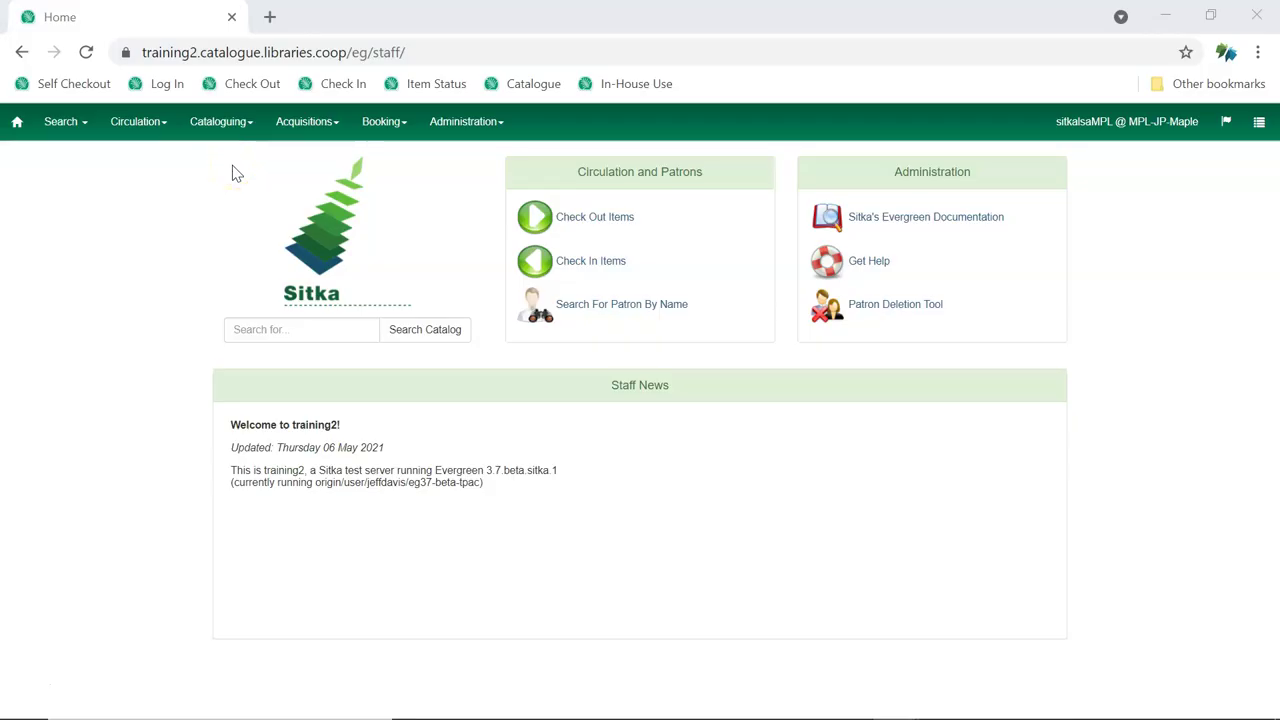
# Choose Import Record from Z39.50 under the Cataloguing menu.
pyautogui.click(236, 126)
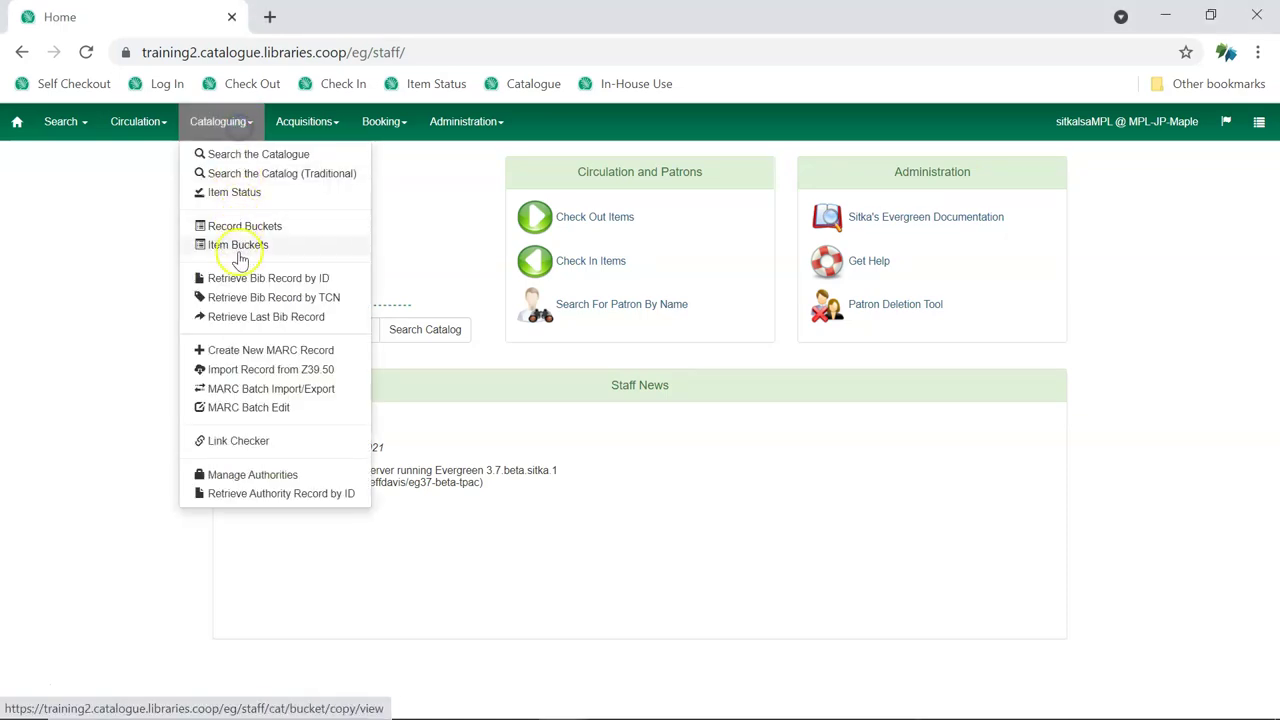
pyautogui.click(255, 369)
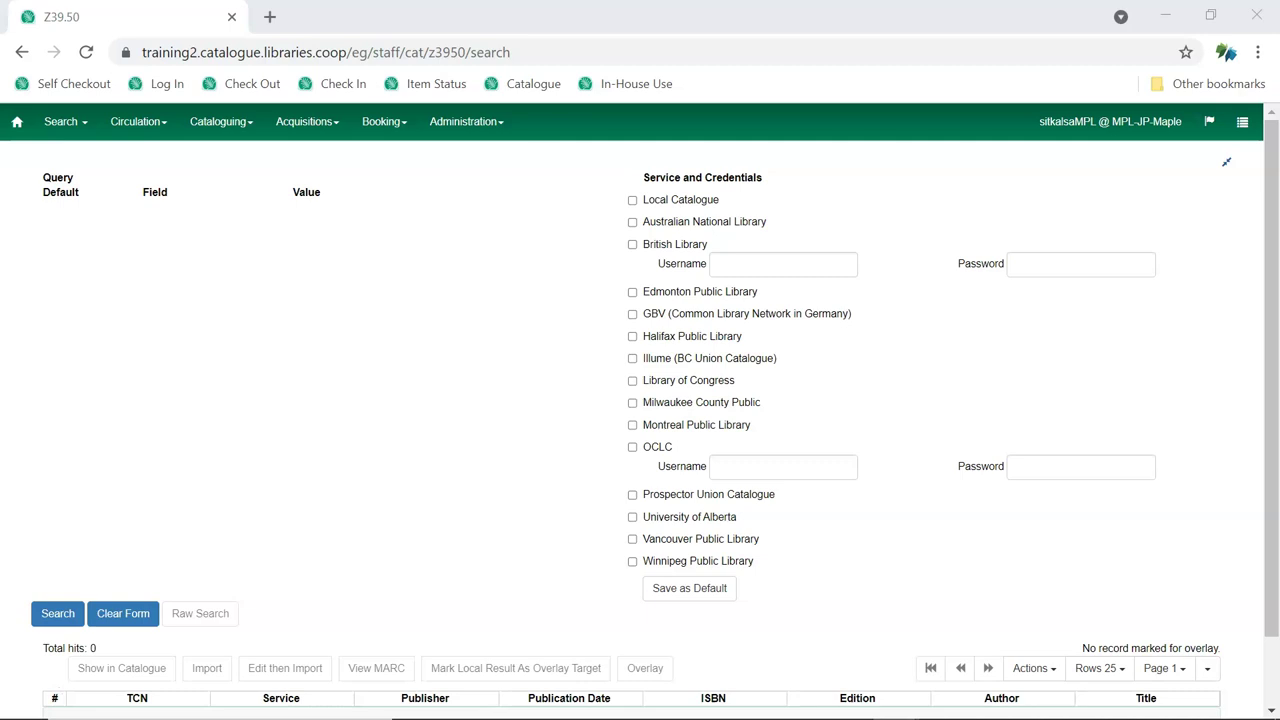
# Tick Local Catalogue, Illume, Prospector and Vancouver Public Library, and save them as default targets.
pyautogui.click(634, 201)
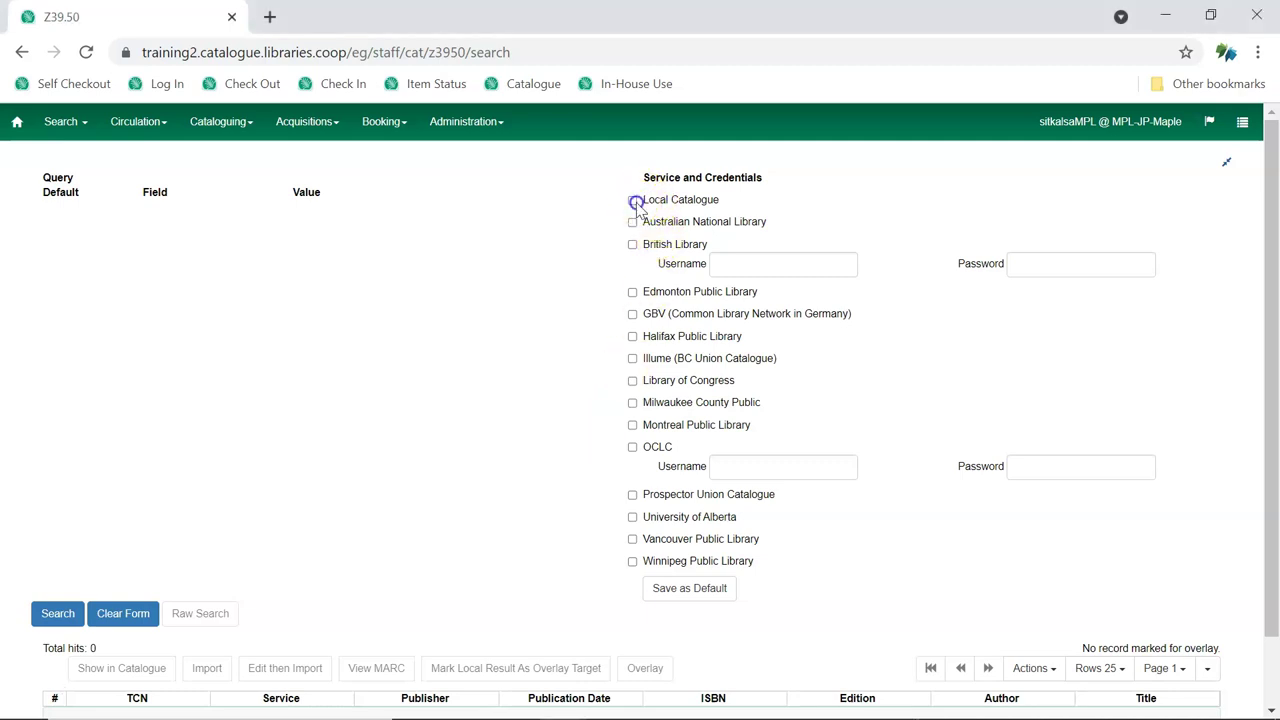
pyautogui.click(632, 358)
pyautogui.click(632, 494)
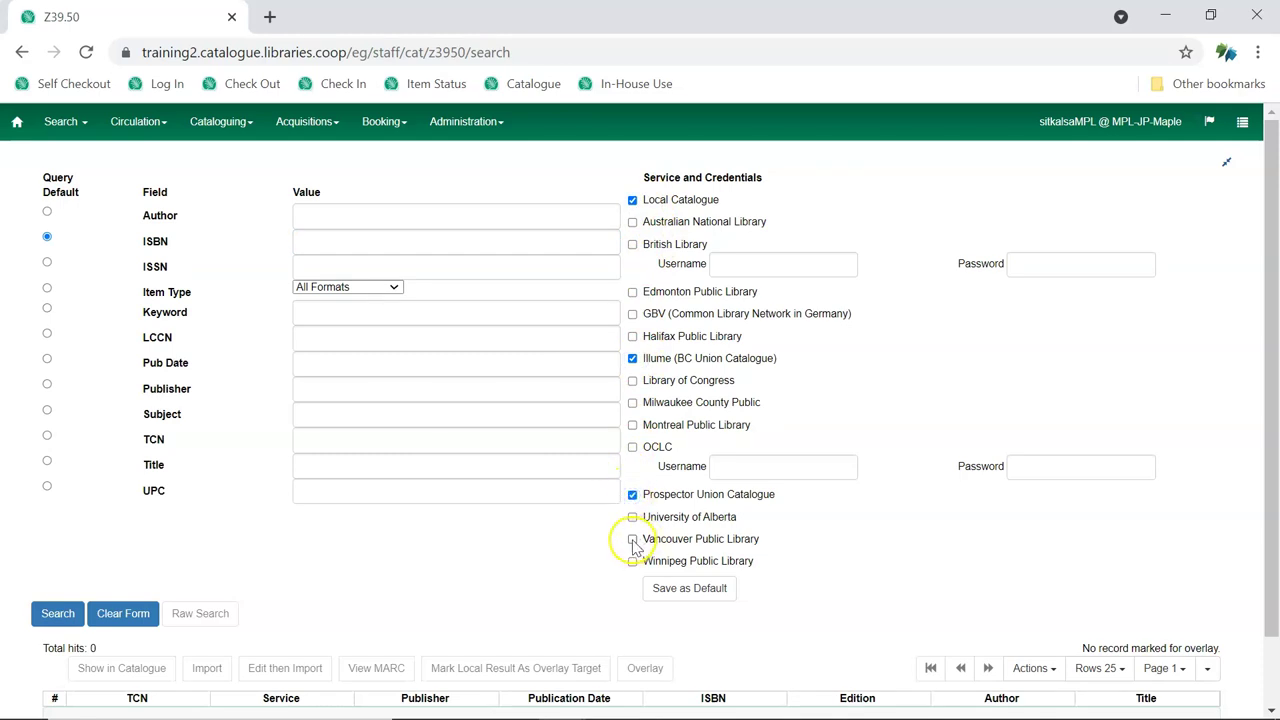
pyautogui.click(632, 539)
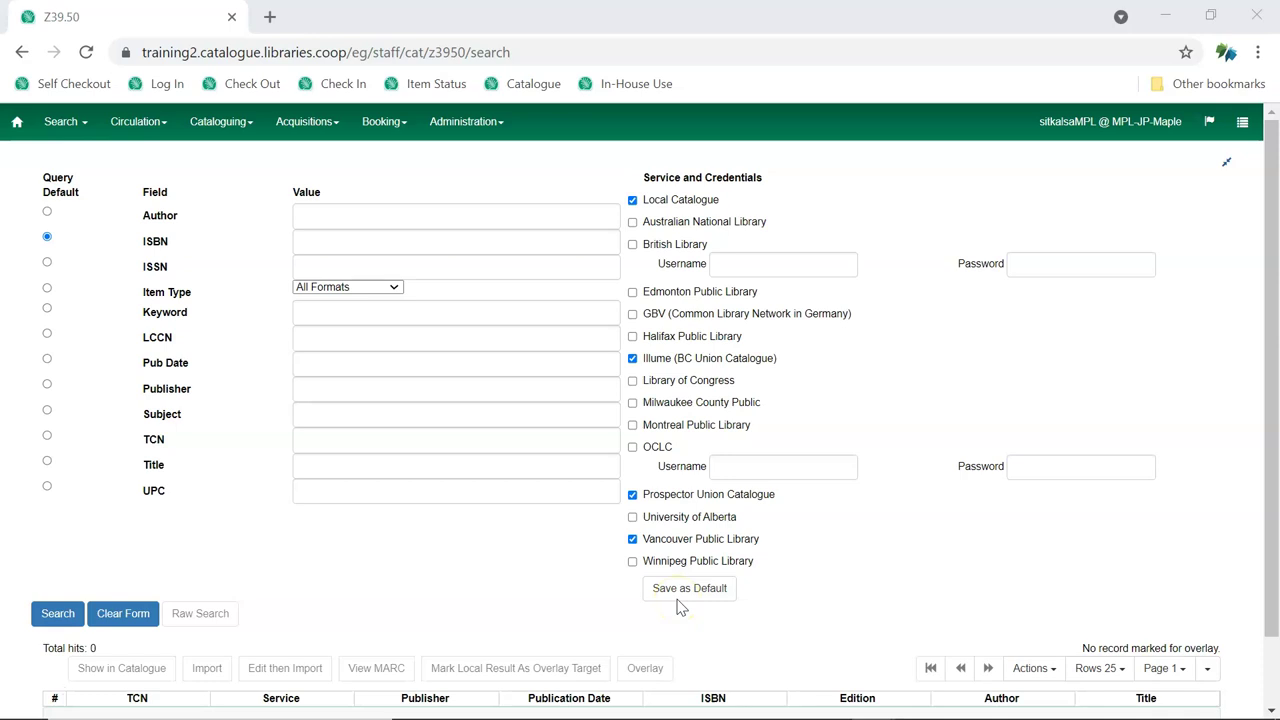
pyautogui.click(661, 596)
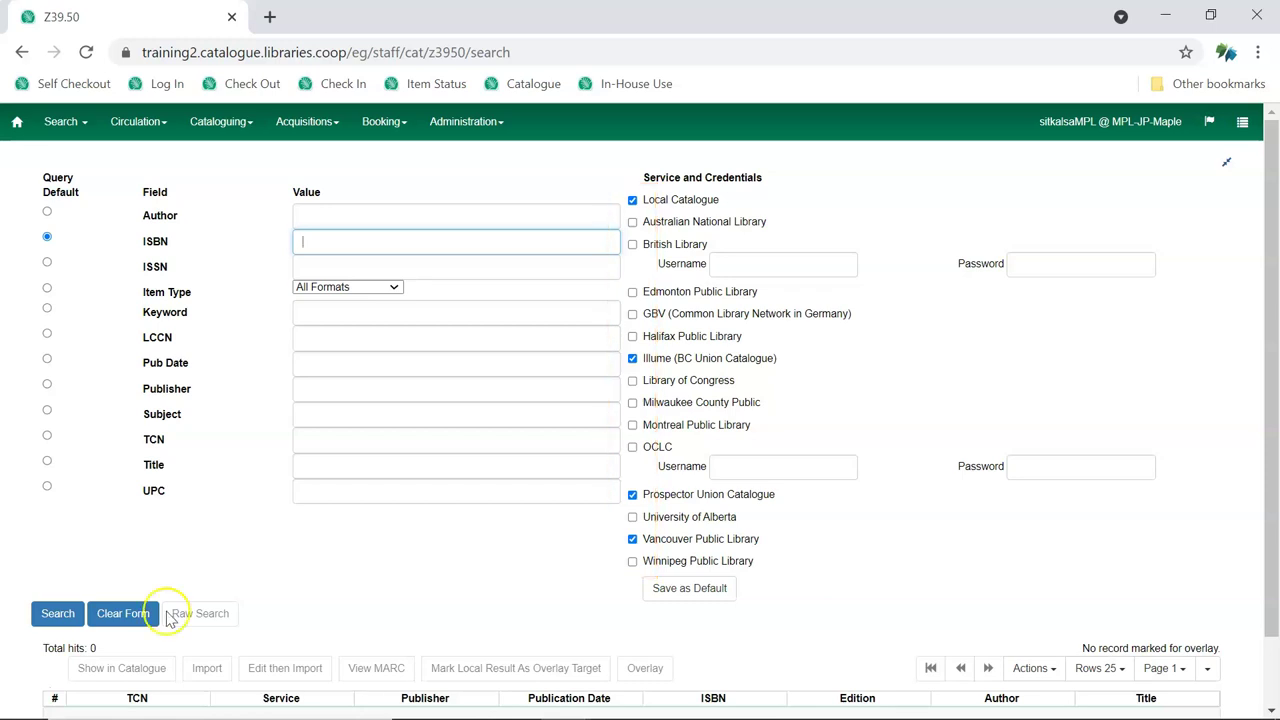
pyautogui.hotkey('ctrl', 'v')
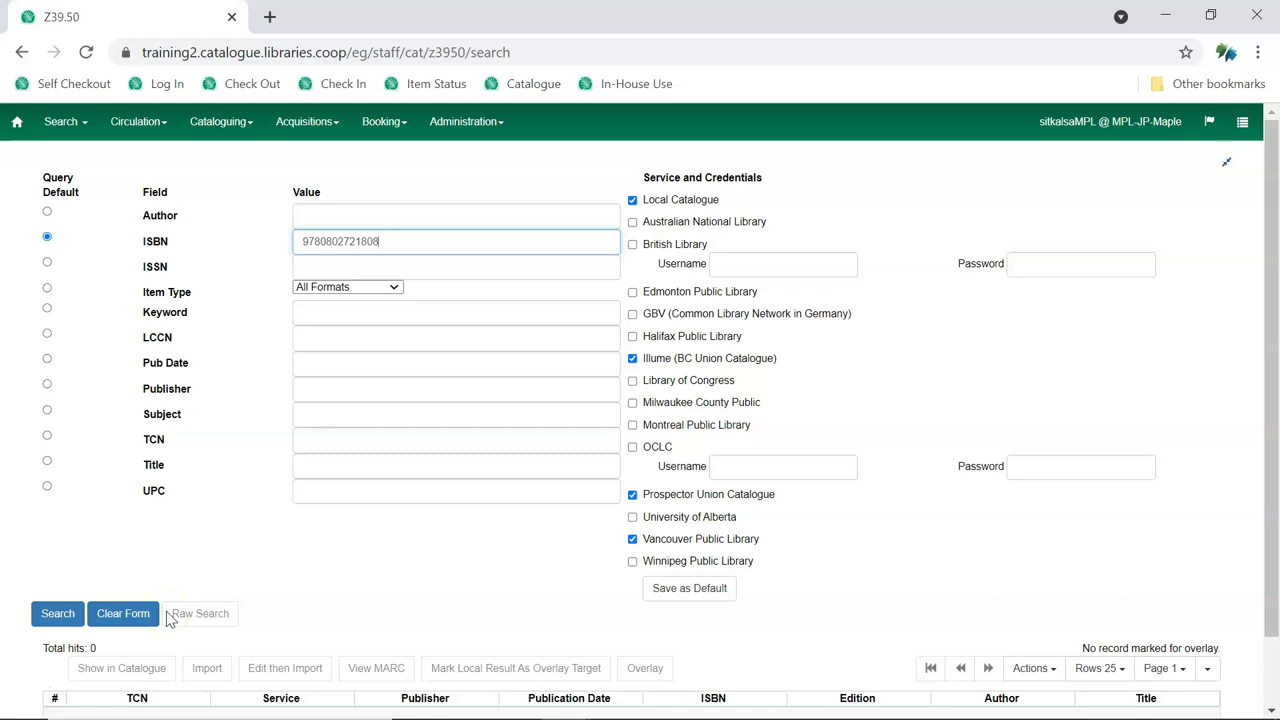
pyautogui.click(62, 616)
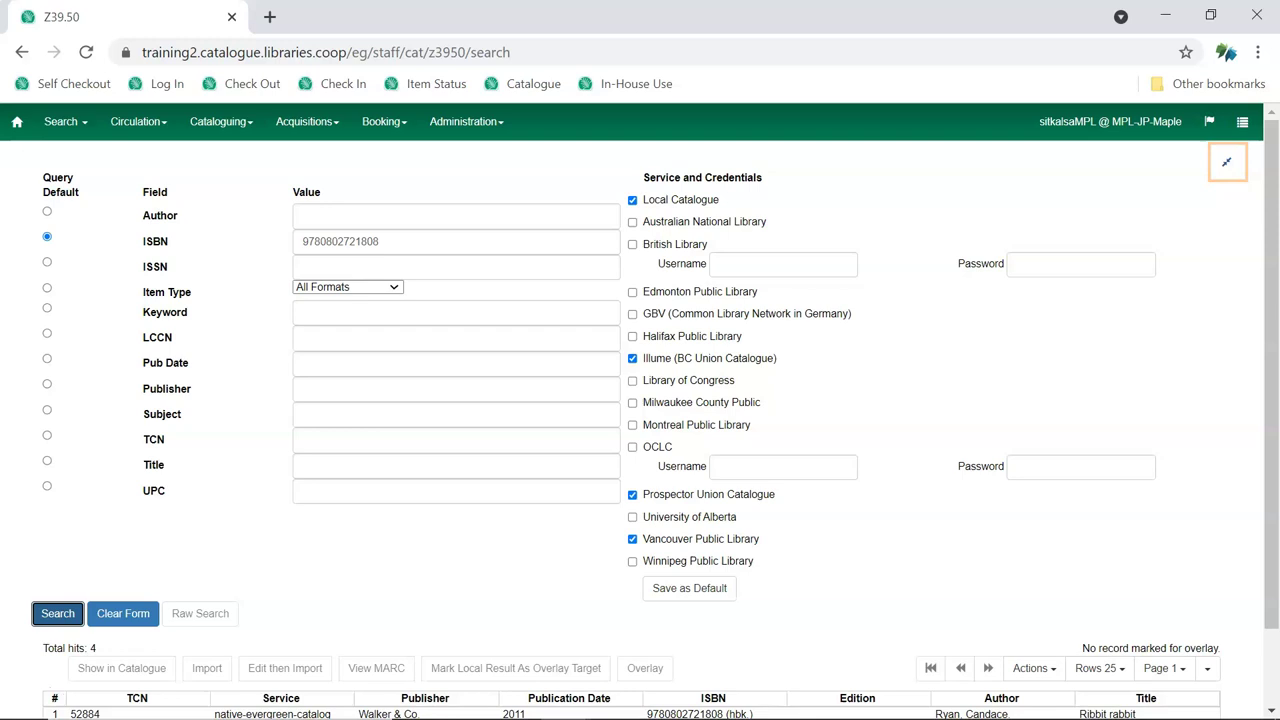
# Collapse the query form and review the MARC of the local 'Ribbit rabbit' record.
pyautogui.click(1227, 162)
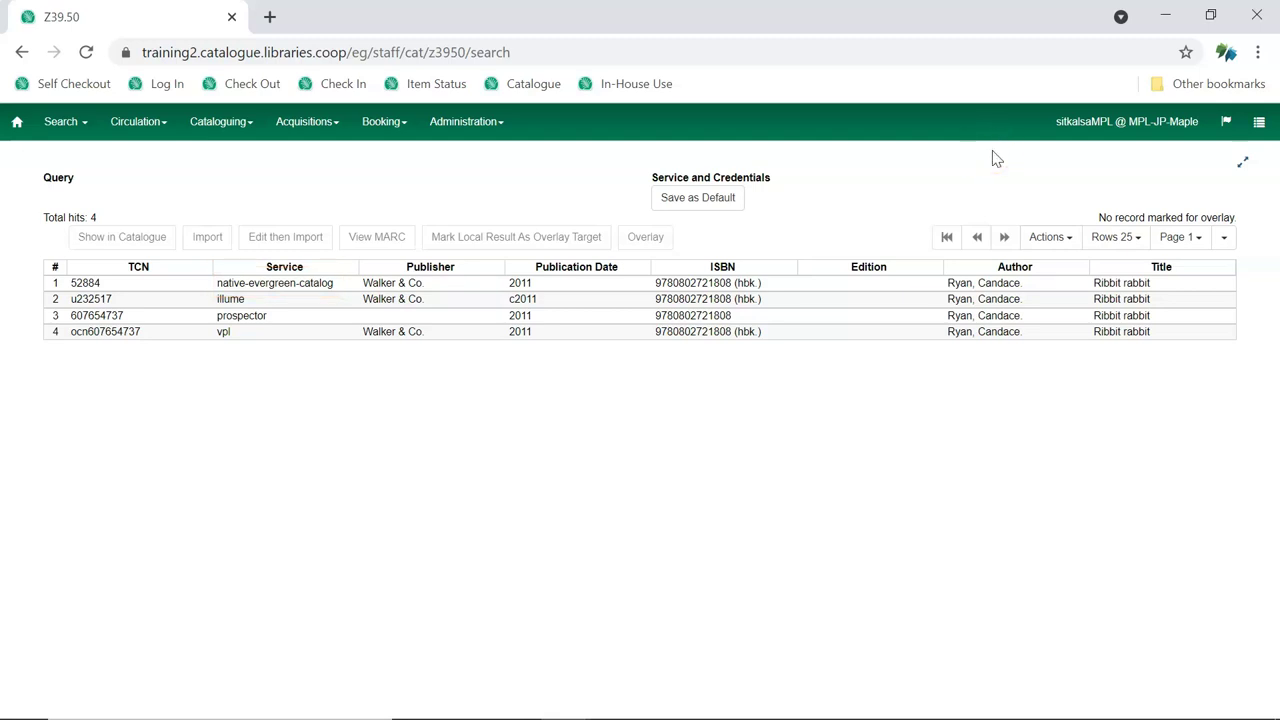
pyautogui.click(449, 282)
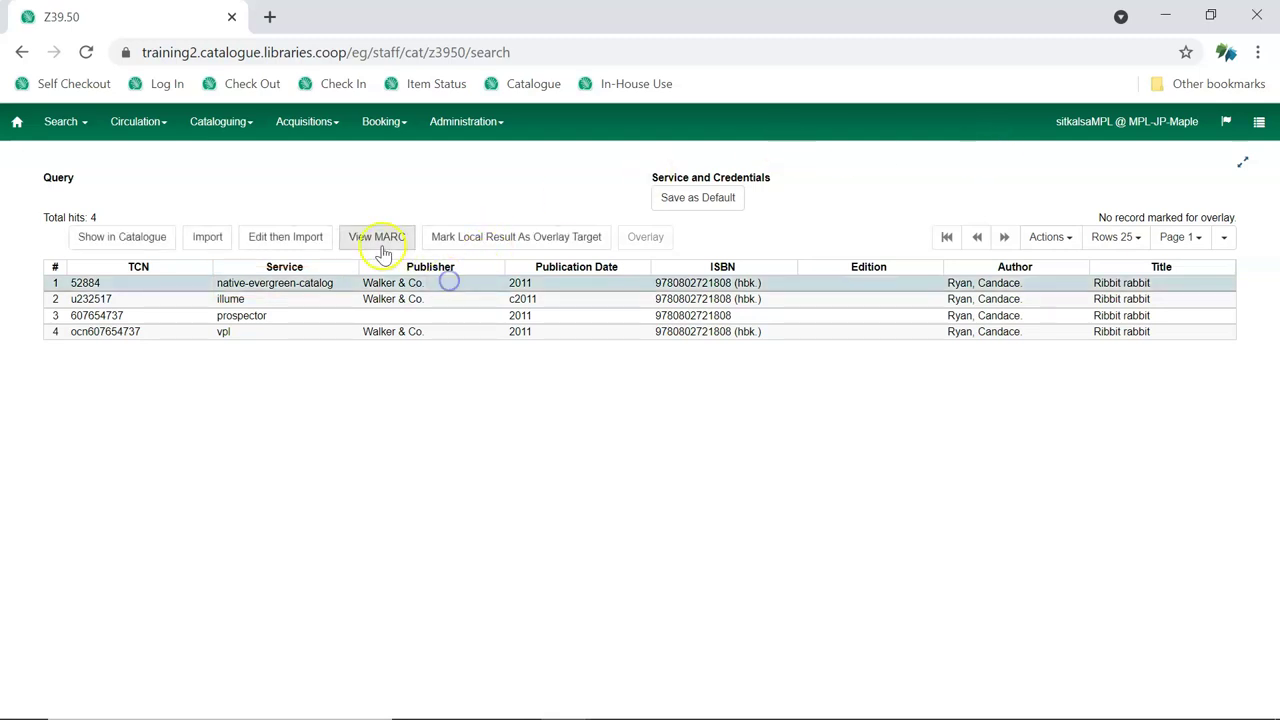
pyautogui.click(378, 240)
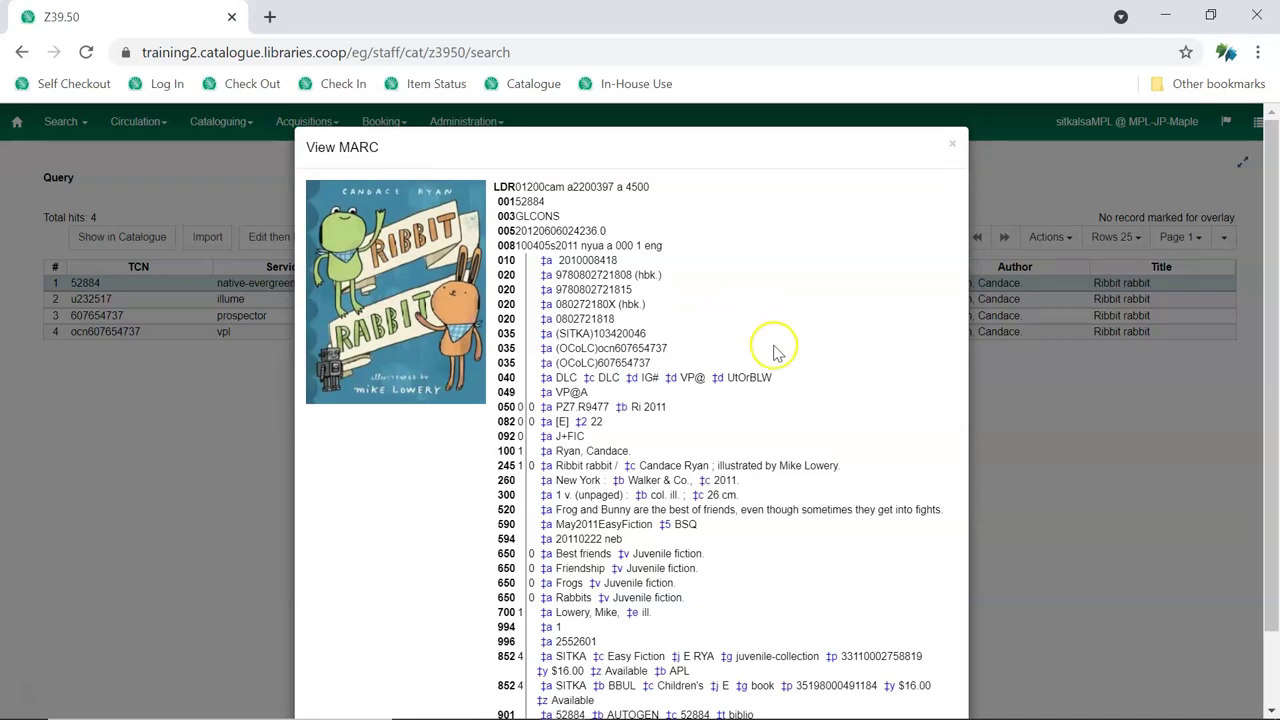
pyautogui.scroll(-2, 780, 340)
pyautogui.click(931, 672)
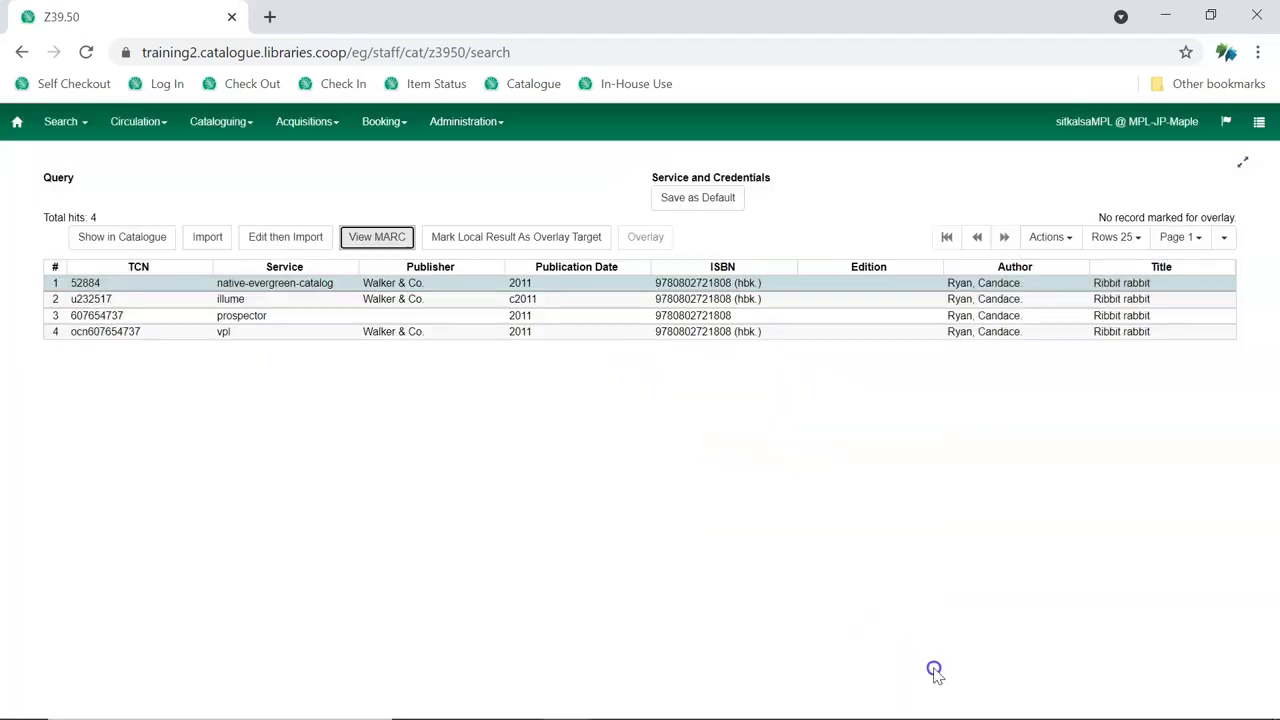
# Open the 'Ribbit rabbit' record in the staff catalogue, then close that tab with Ctrl+W.
pyautogui.click(155, 240)
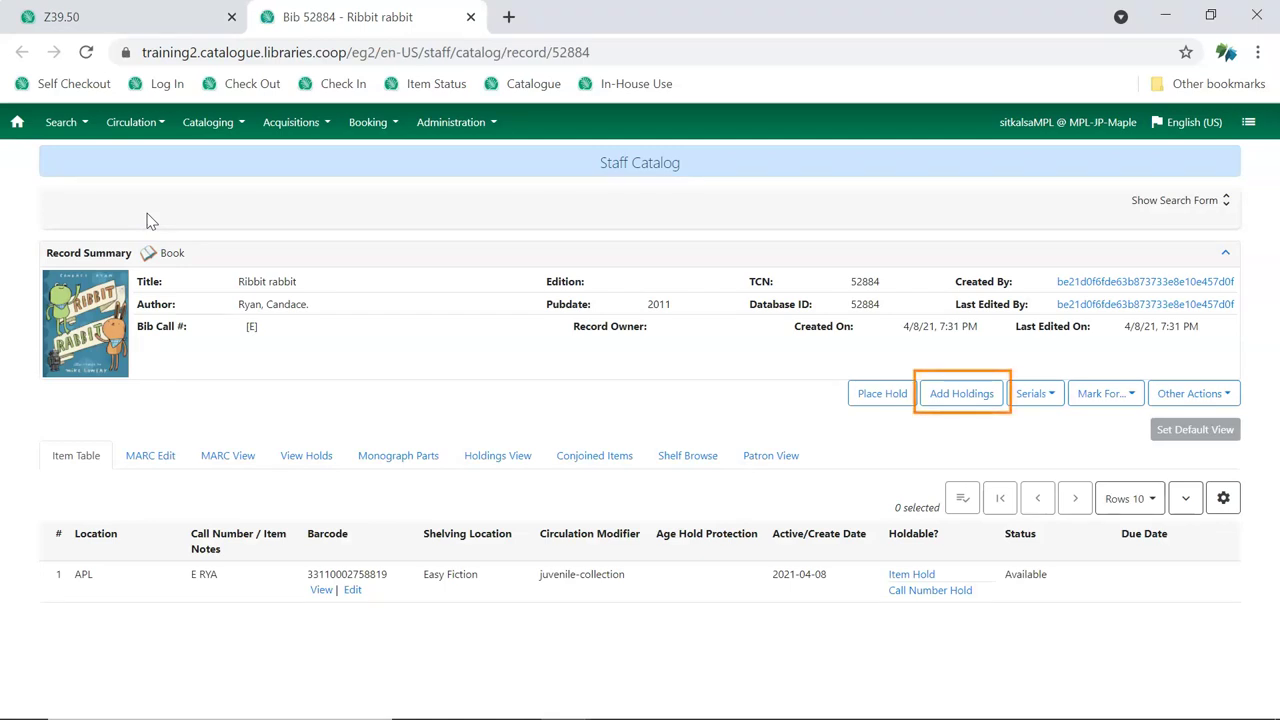
pyautogui.hotkey('ctrl', 'w')
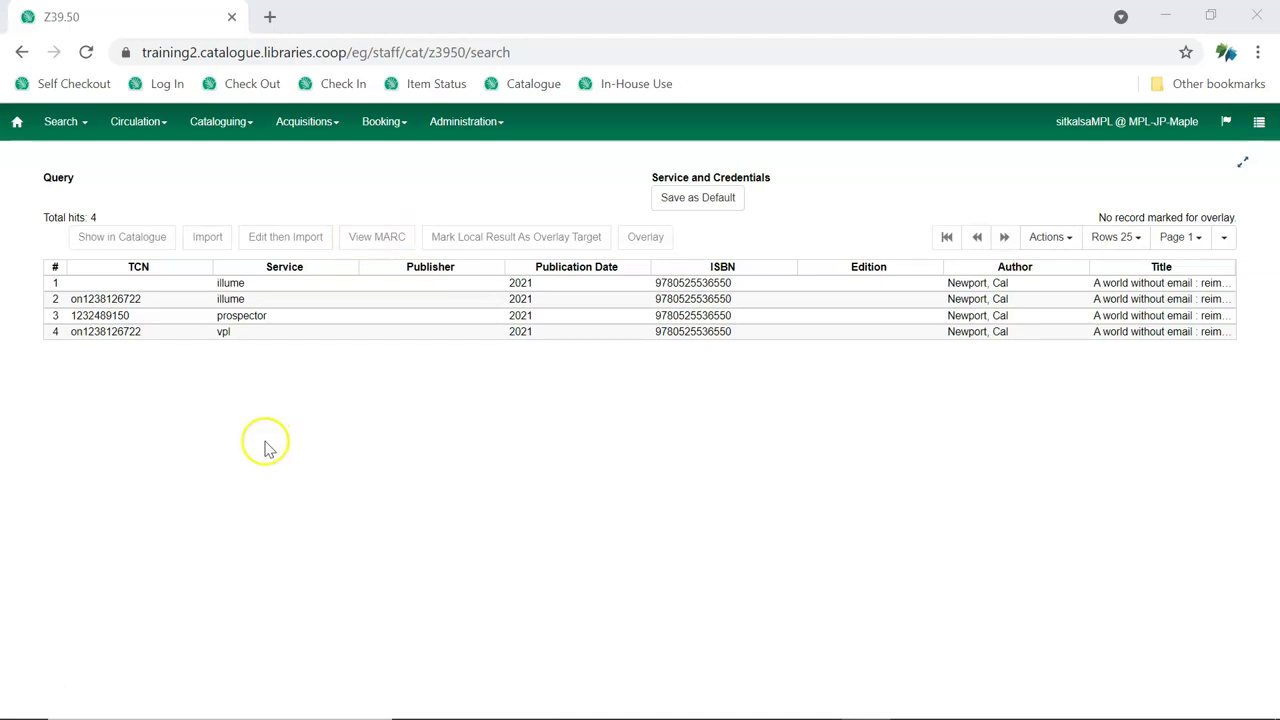
pyautogui.click(265, 299)
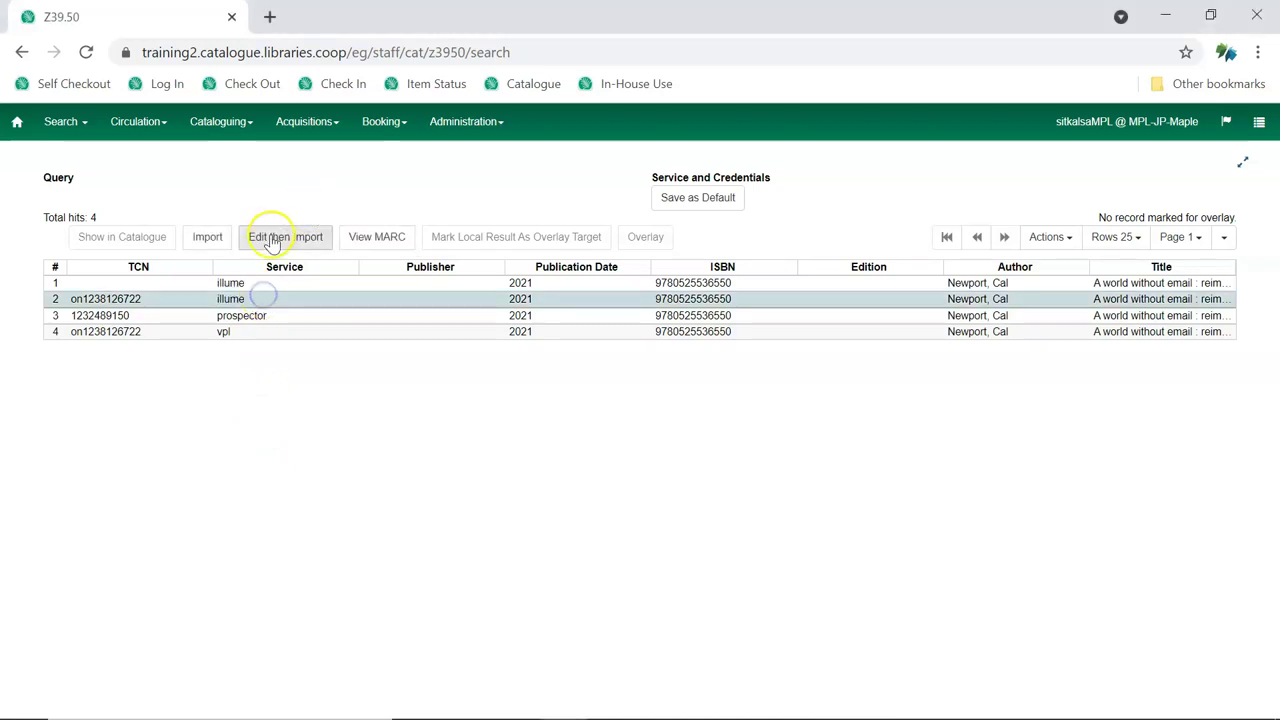
pyautogui.click(276, 239)
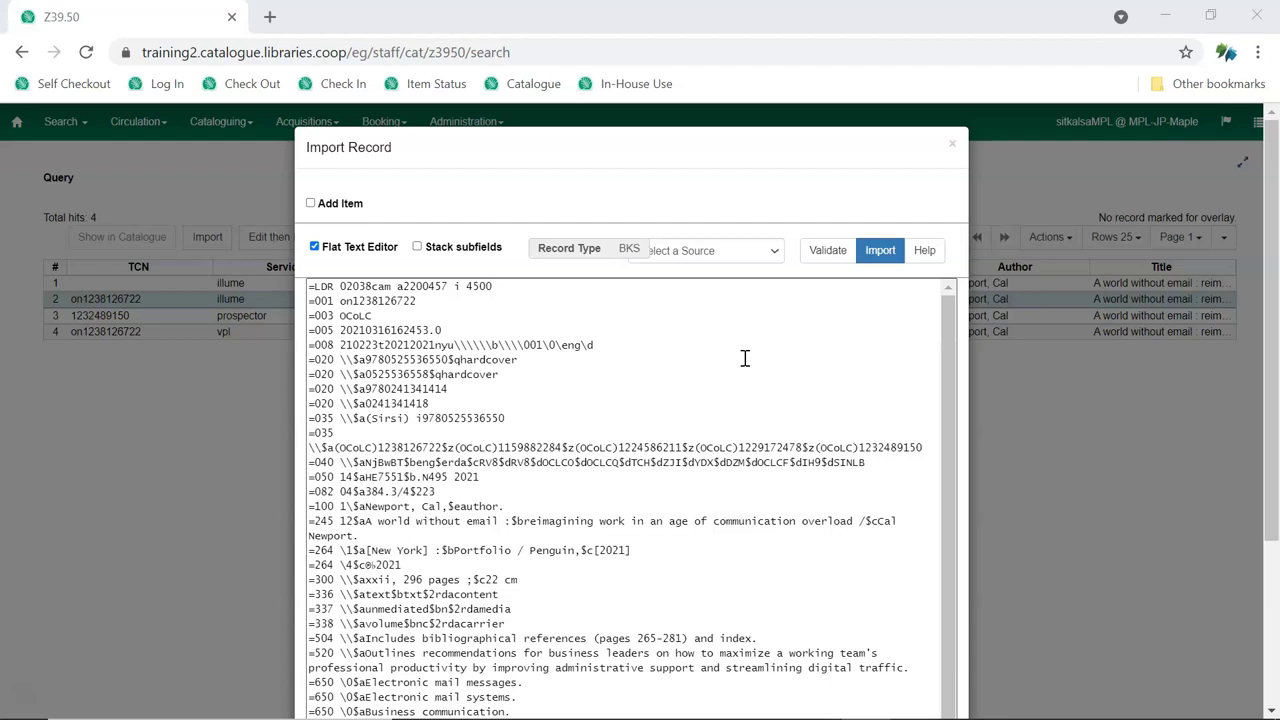
pyautogui.scroll(-2, 745, 358)
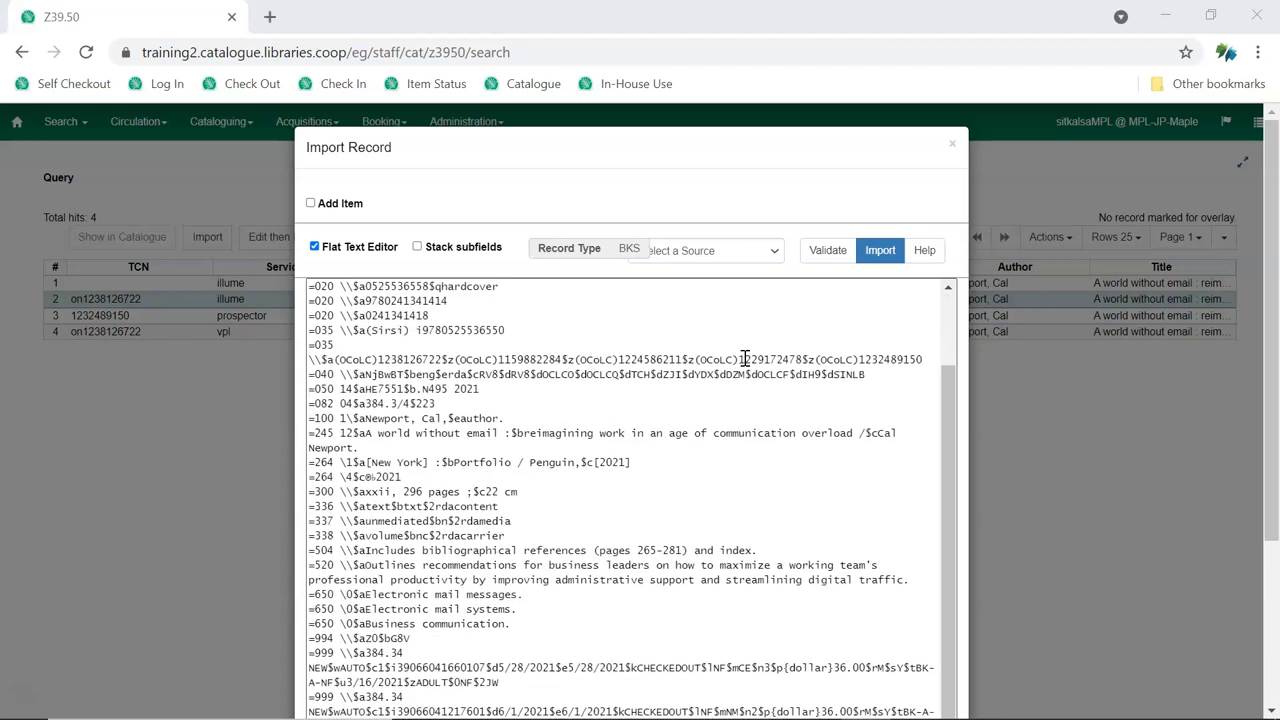
# Delete the 994, 999 and 852 fields and import the Illume record as ID 69071.
pyautogui.click(702, 412)
pyautogui.moveTo(308, 638); pyautogui.dragTo(484, 666)
pyautogui.press('BackSpace')
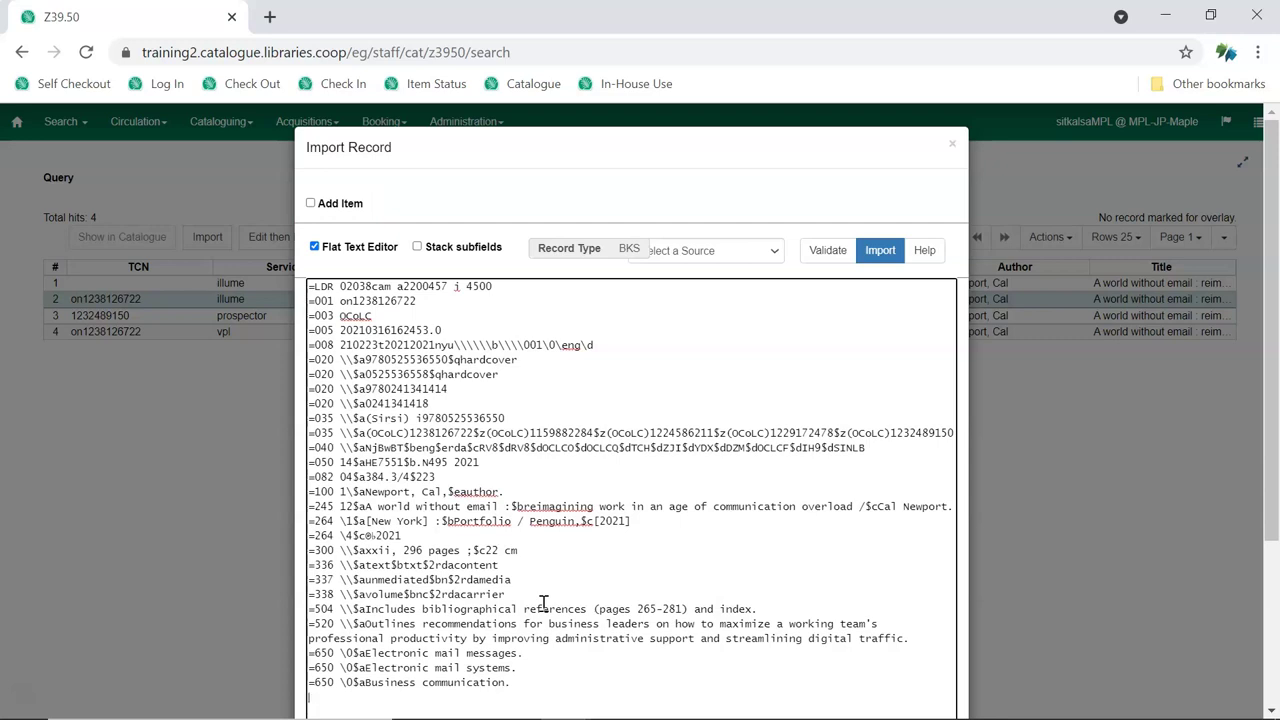
pyautogui.click(878, 251)
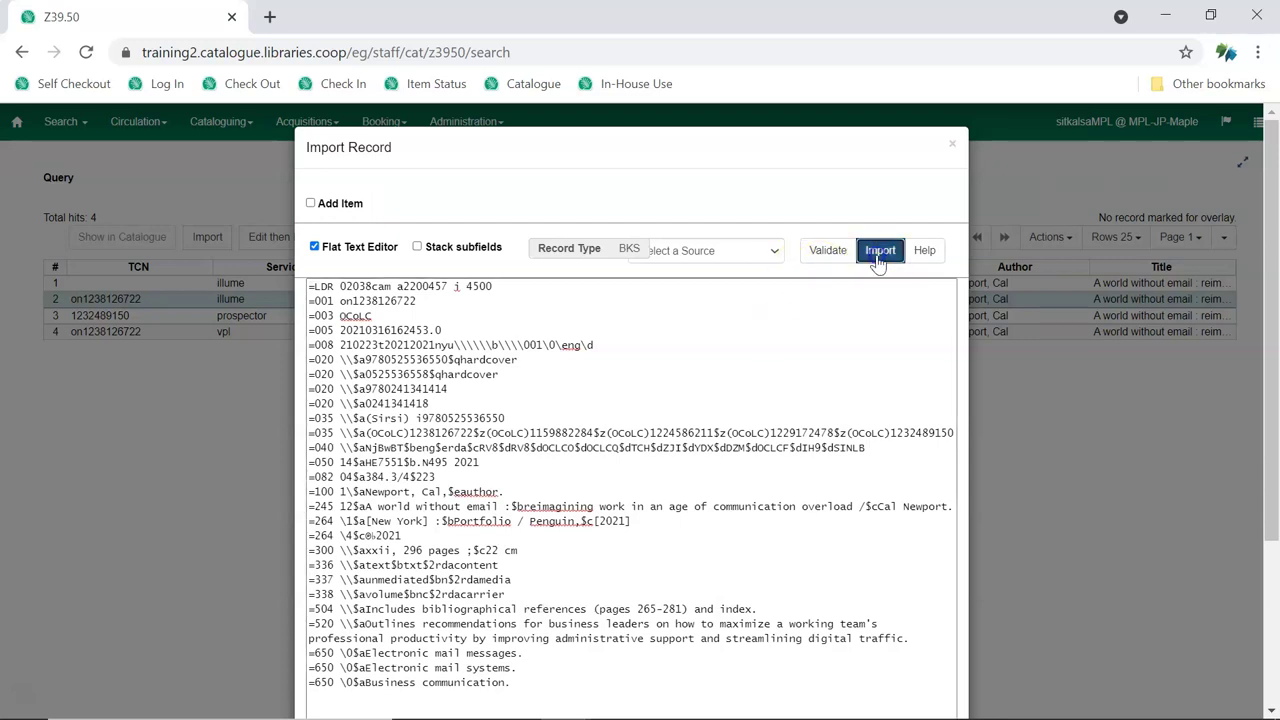
pyautogui.click(878, 251)
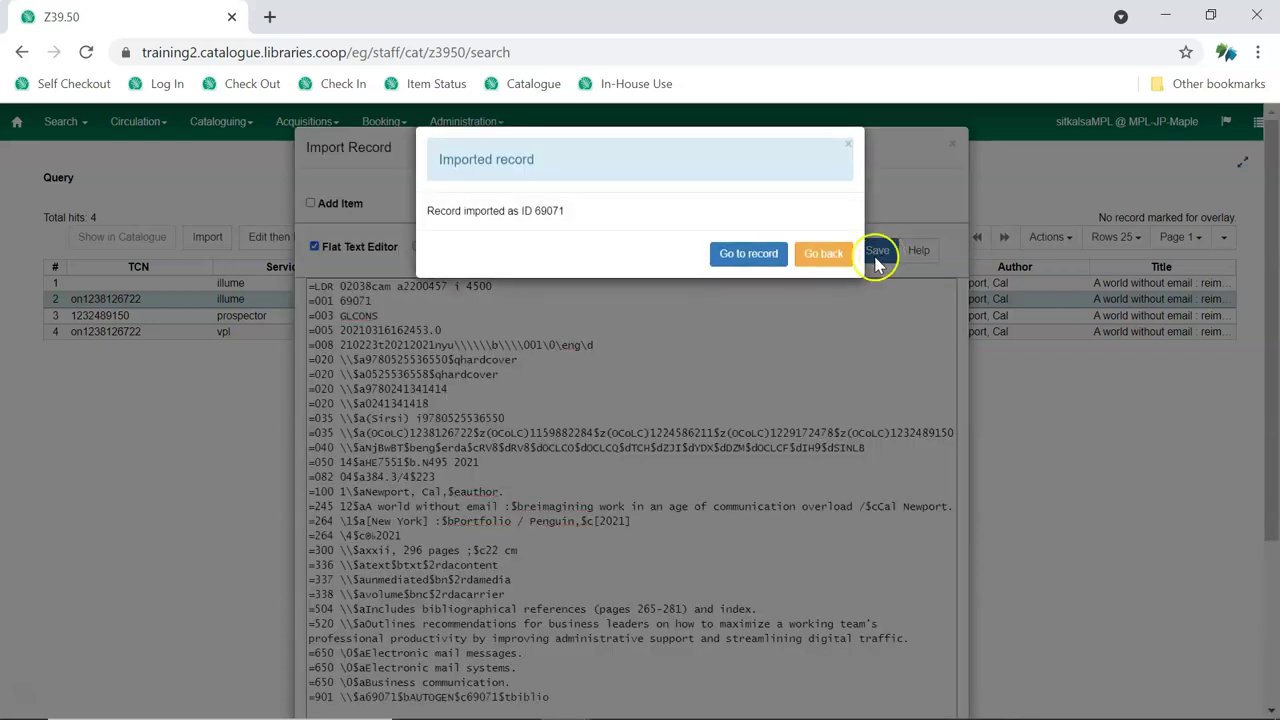
# Go to the imported record, bib 69072 'Remote, Inc.', in the staff catalogue.
pyautogui.click(776, 255)
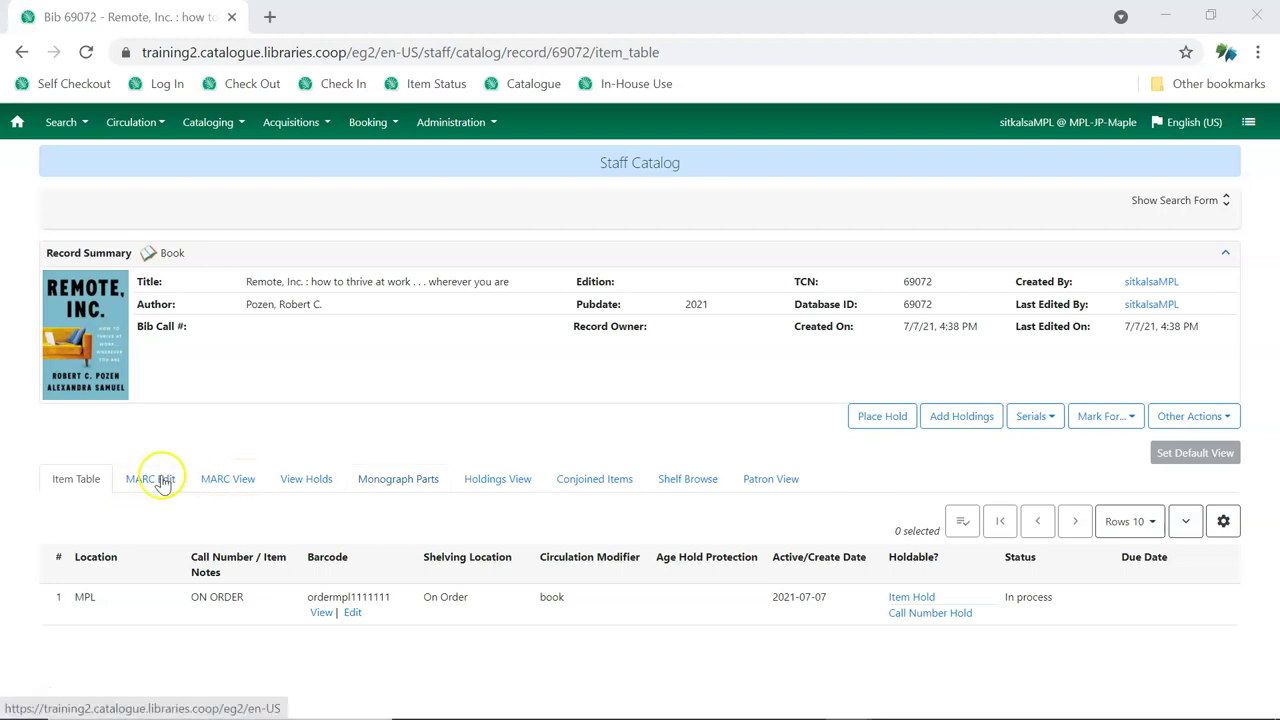
# Review record 69072's MARC and mark it as the Overlay Target.
pyautogui.click(160, 479)
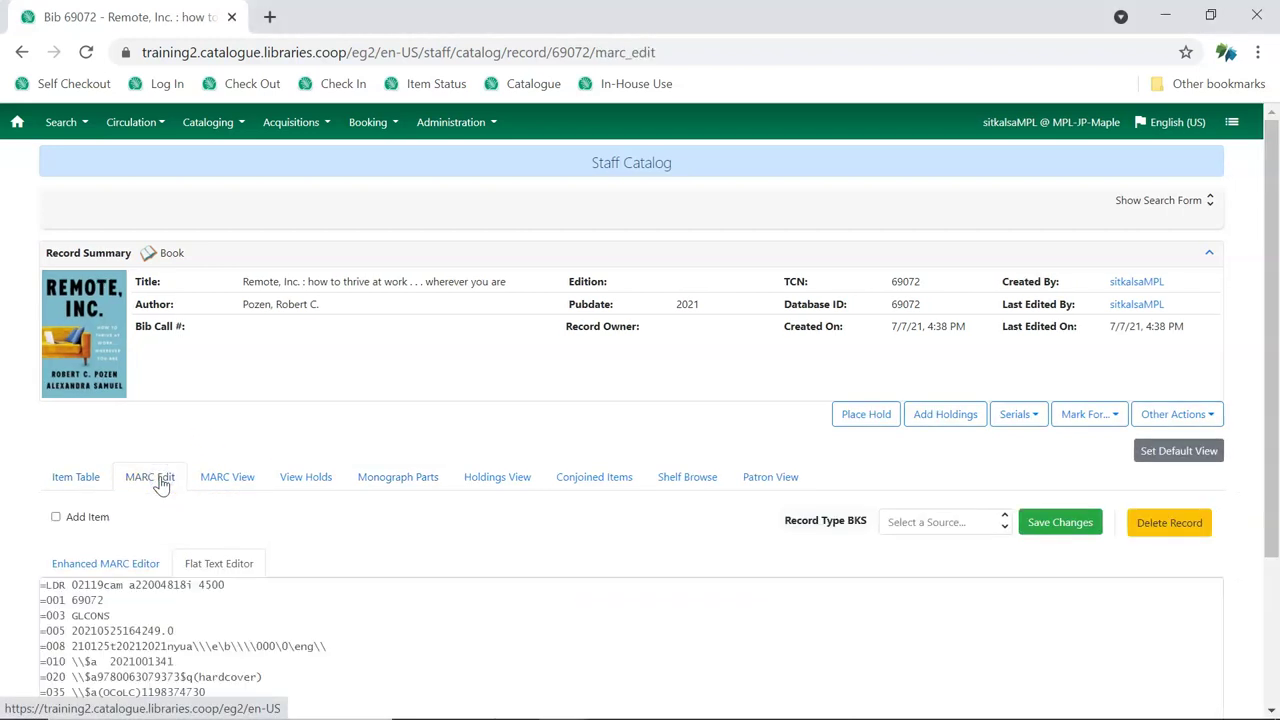
pyautogui.scroll(-2, 160, 482)
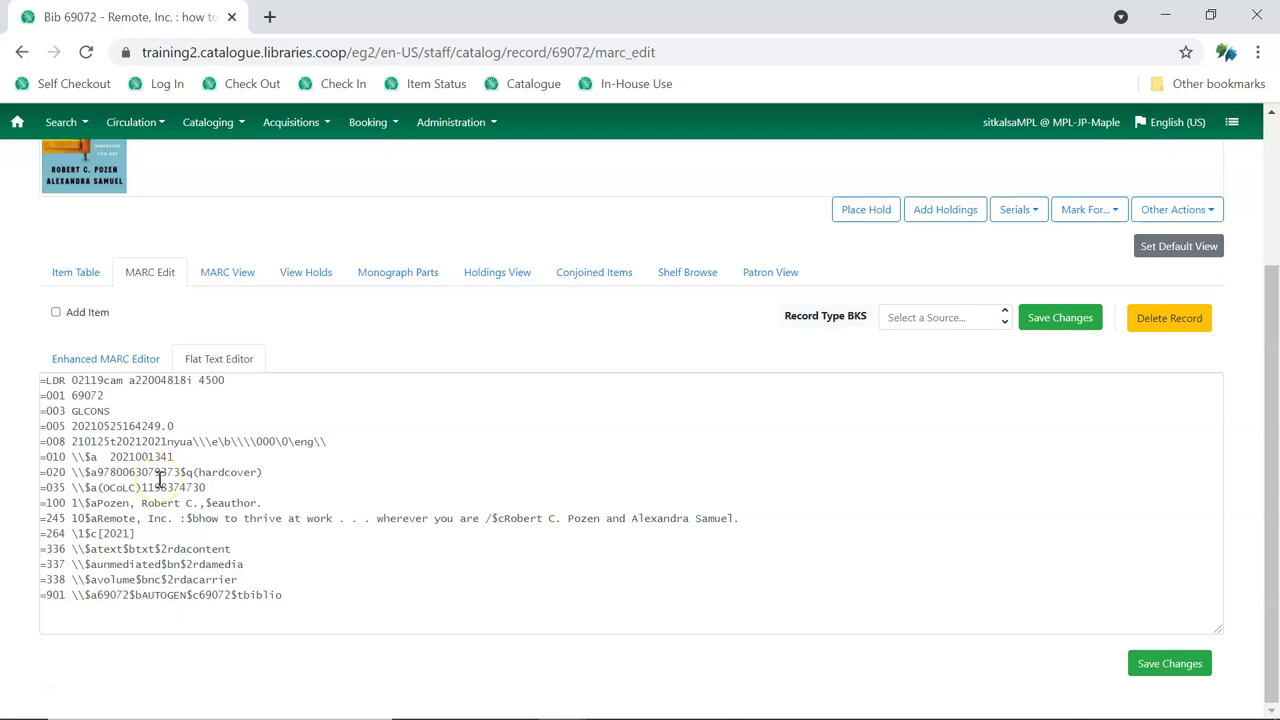
pyautogui.click(1108, 222)
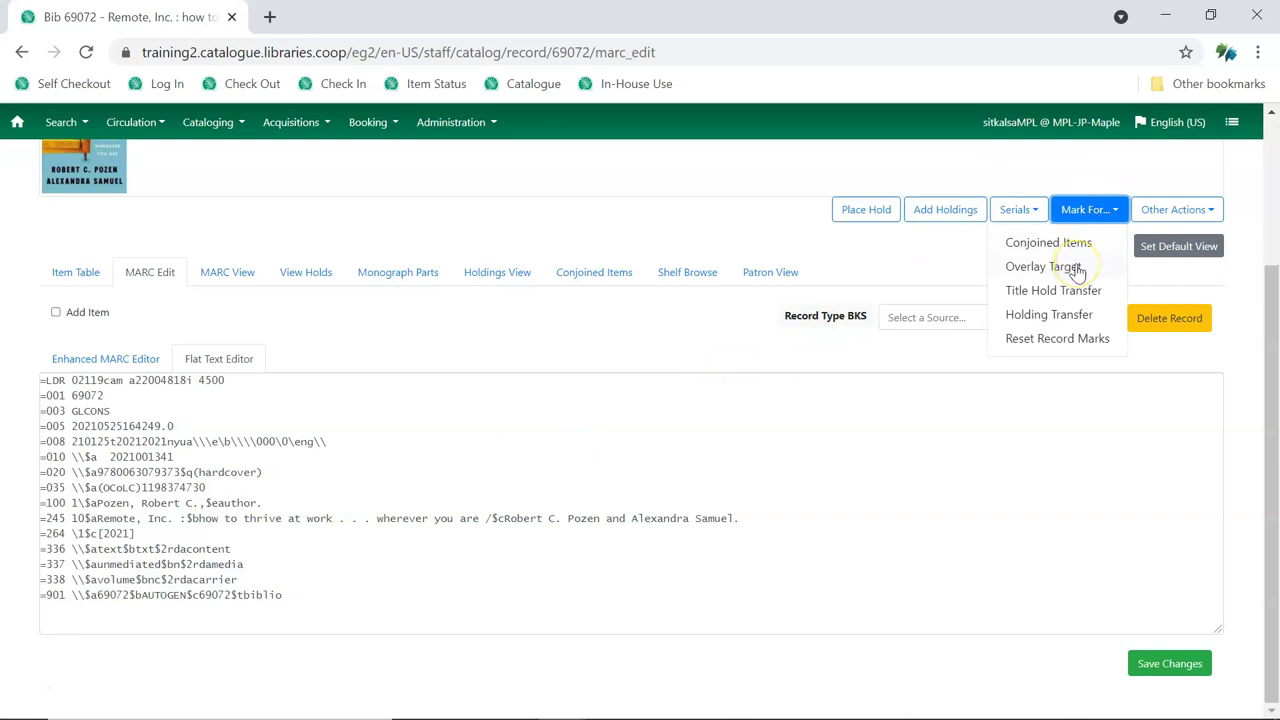
pyautogui.click(1076, 267)
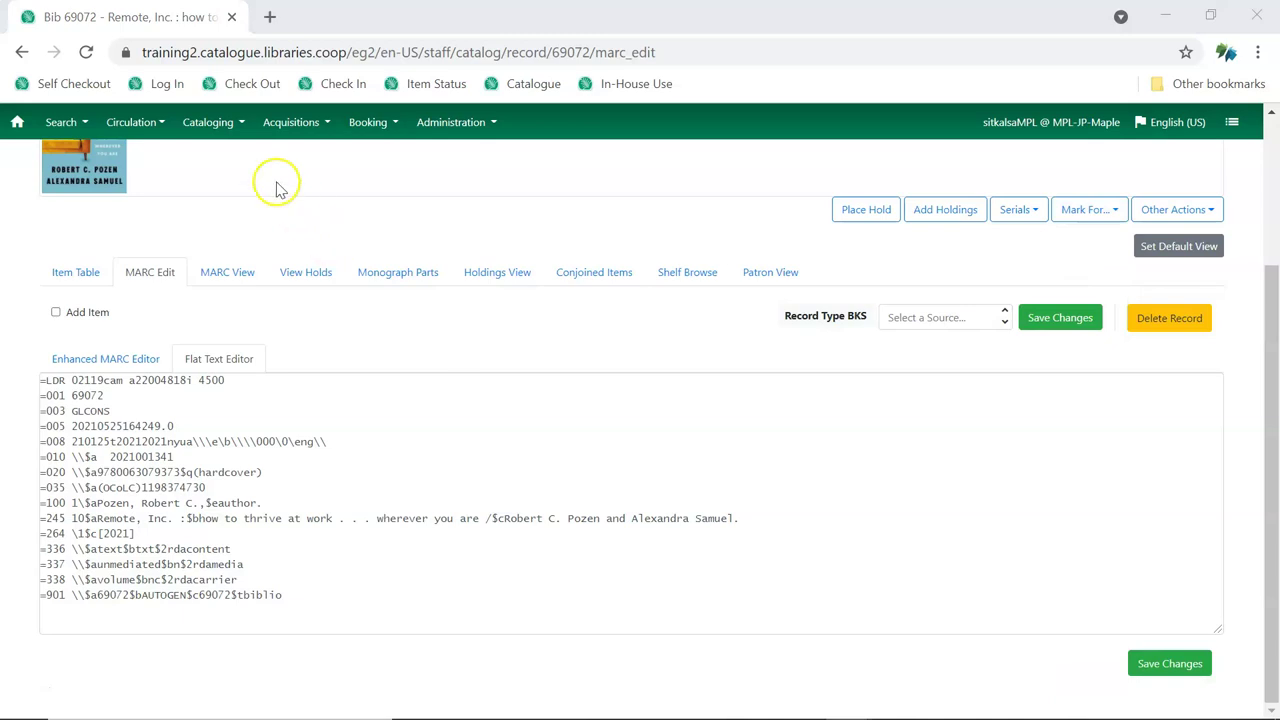
pyautogui.click(208, 122)
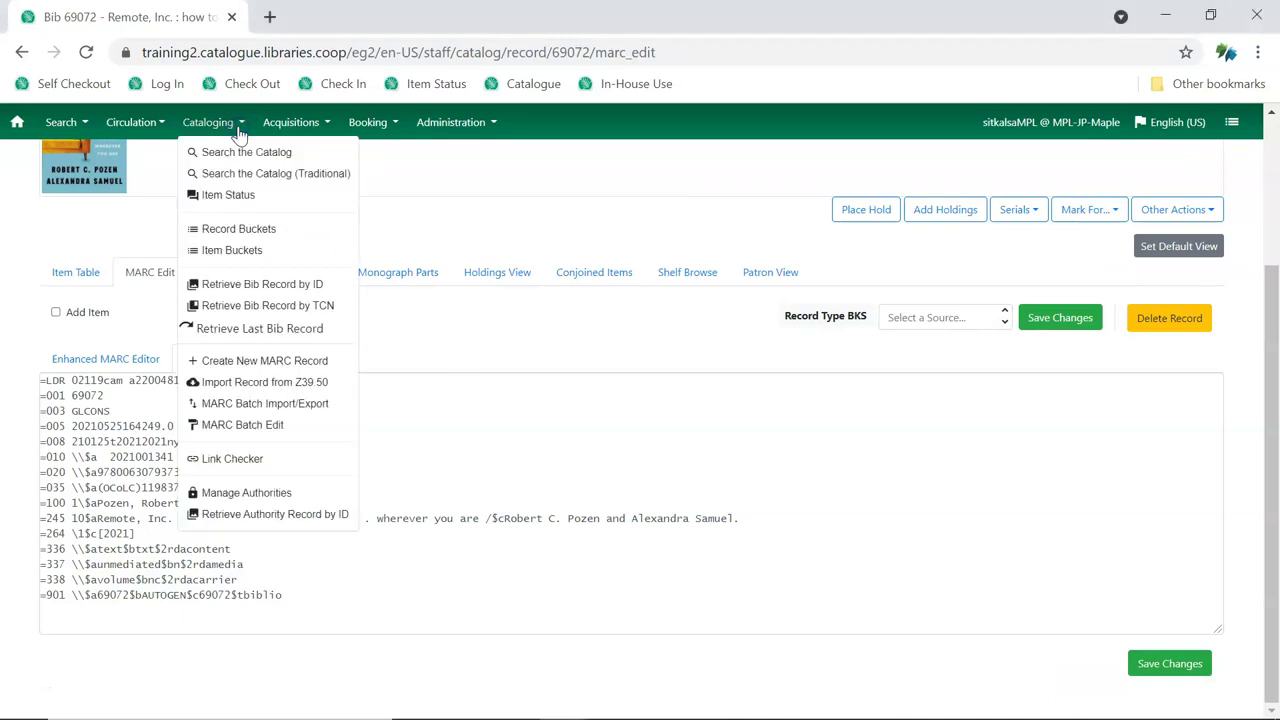
pyautogui.click(240, 381)
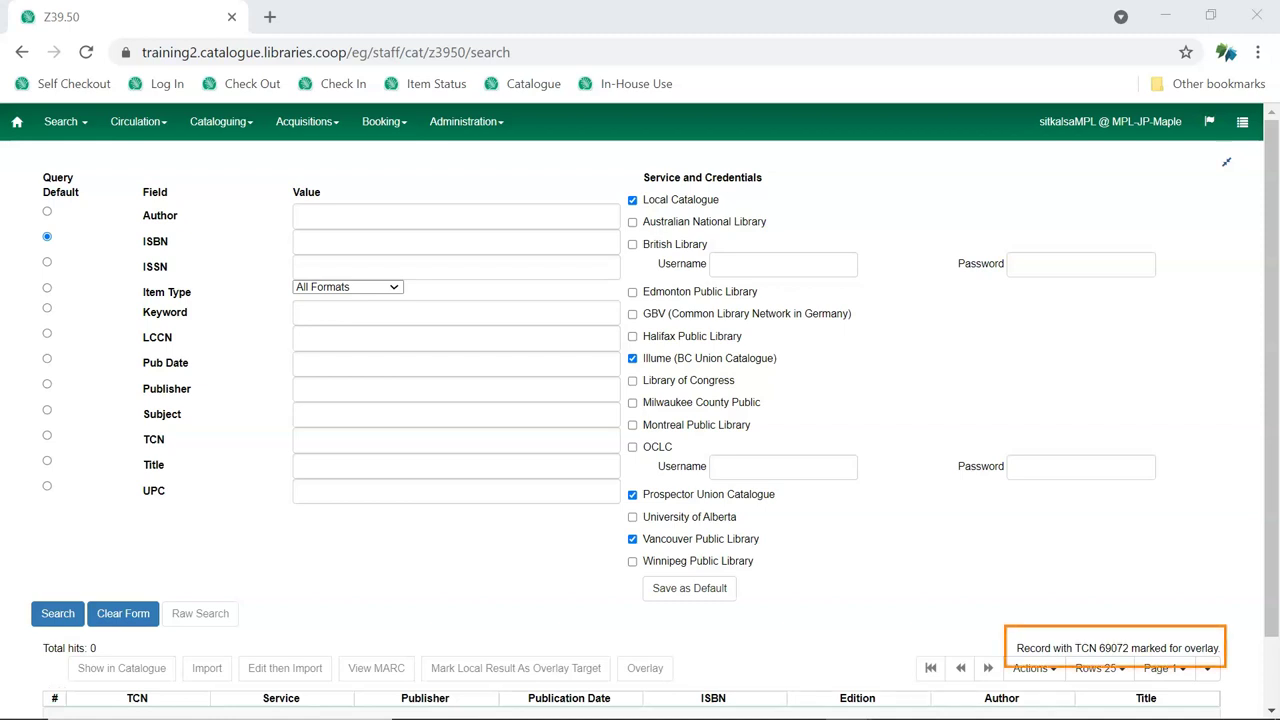
pyautogui.click(460, 244)
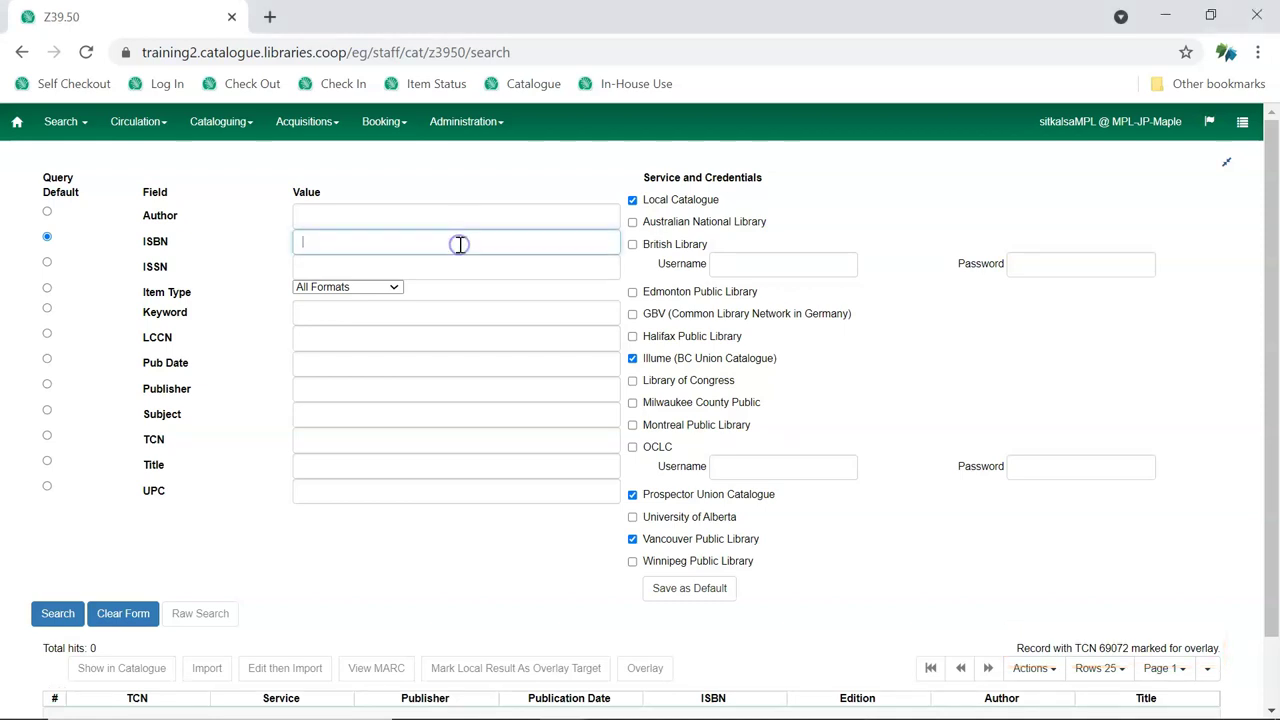
pyautogui.hotkey('ctrl', 'v')
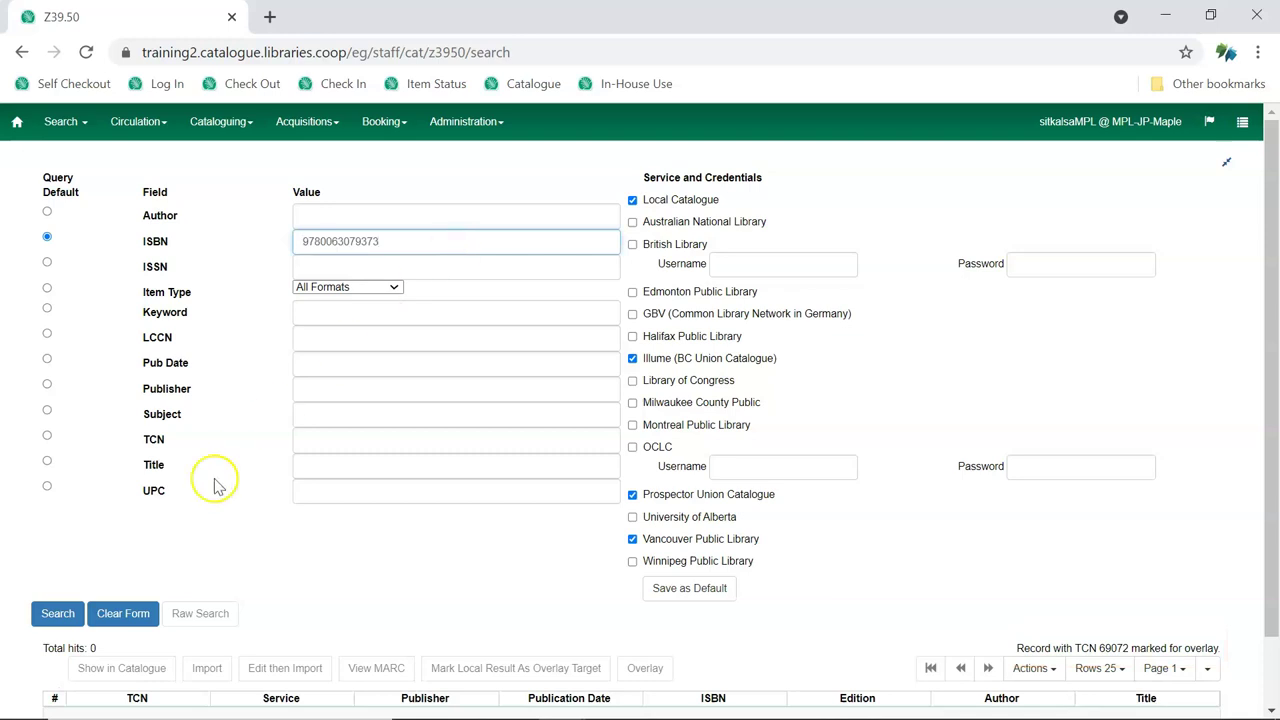
pyautogui.click(57, 614)
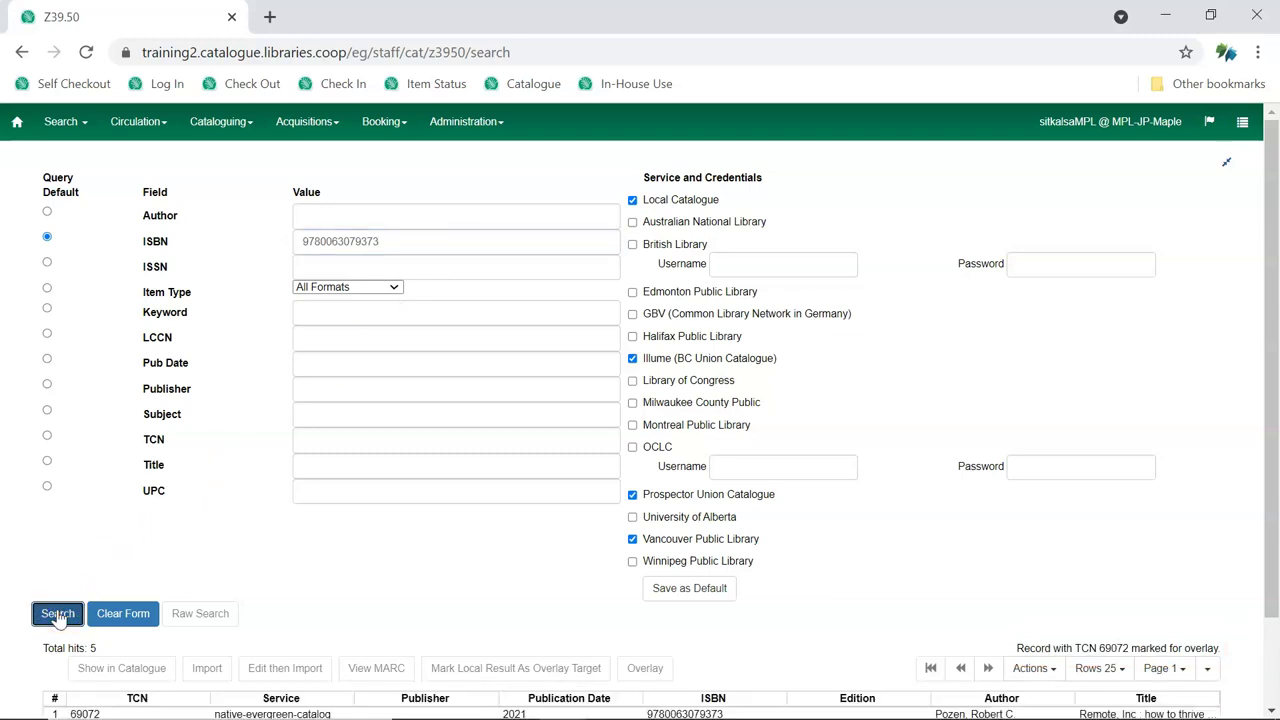
pyautogui.click(1227, 165)
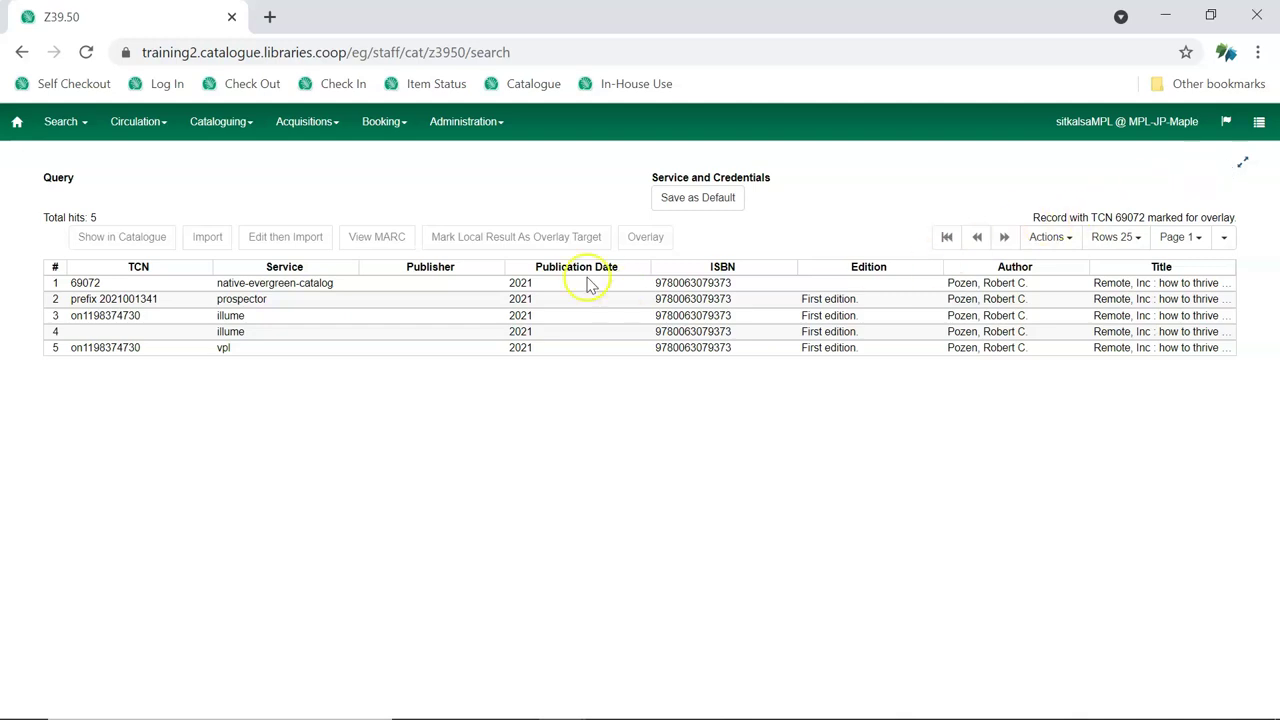
pyautogui.click(471, 284)
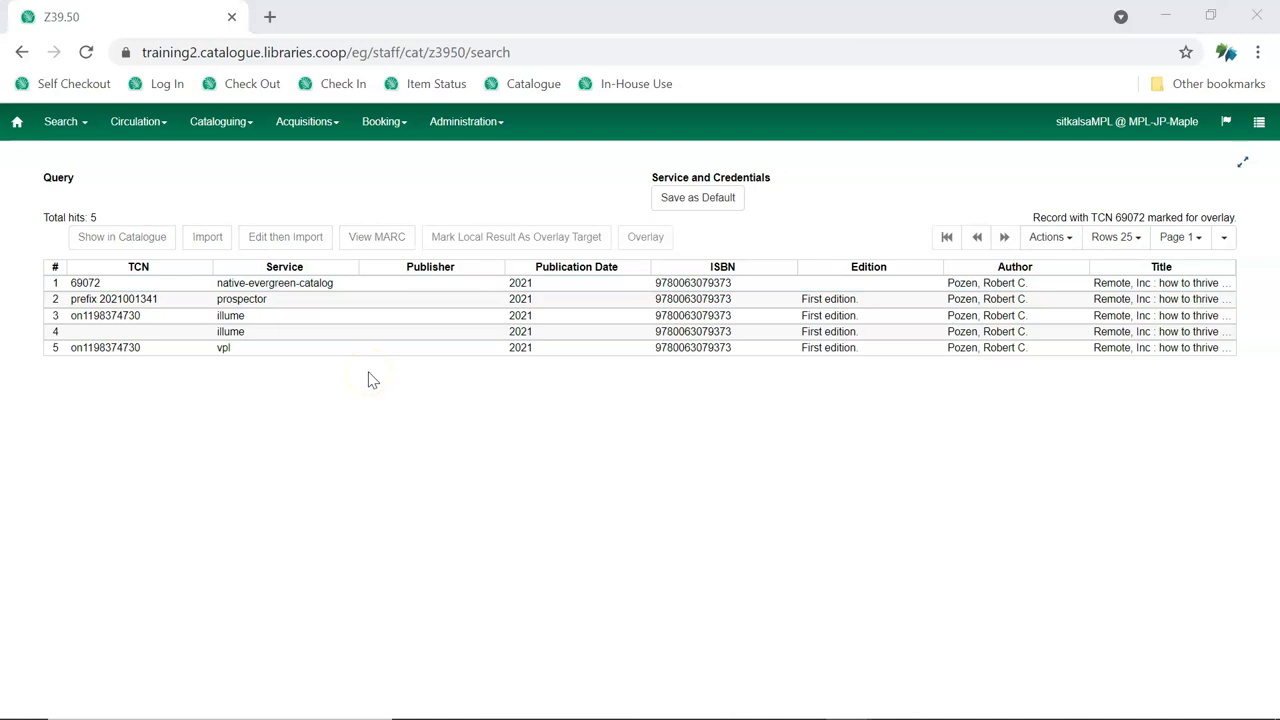
pyautogui.click(333, 320)
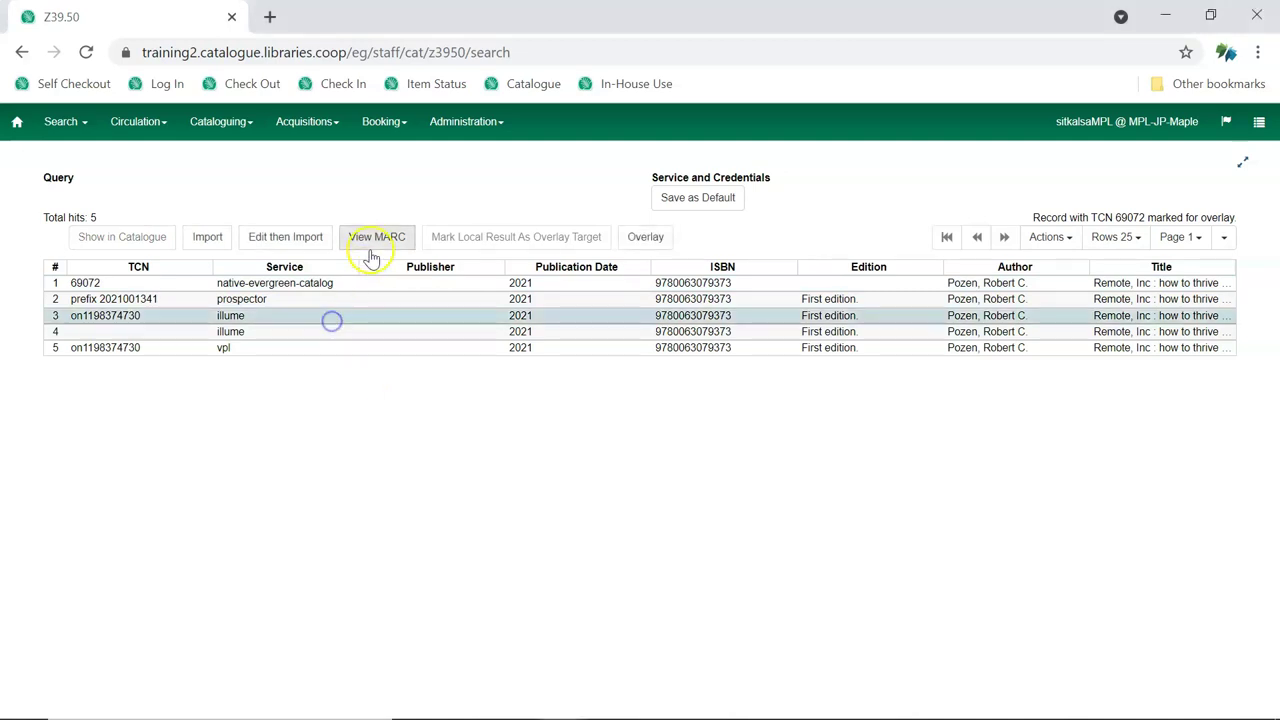
pyautogui.click(376, 242)
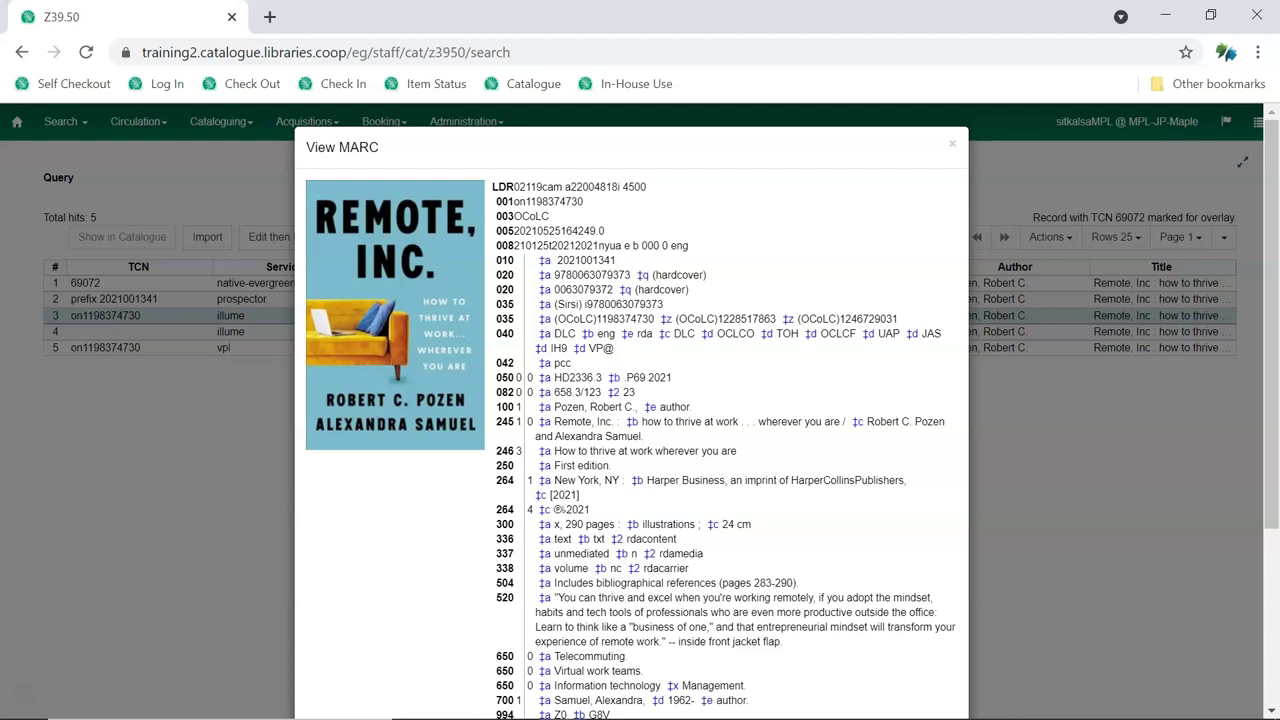
pyautogui.scroll(-4, 608, 366)
pyautogui.click(934, 672)
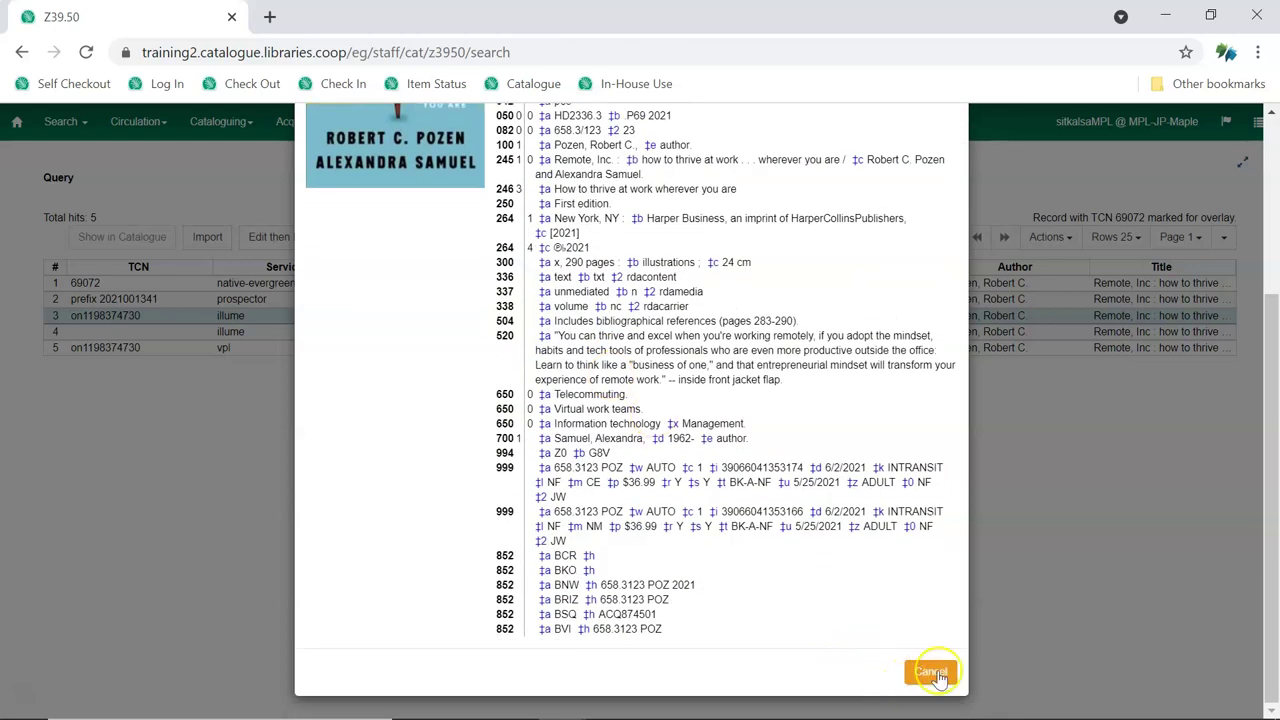
pyautogui.click(449, 334)
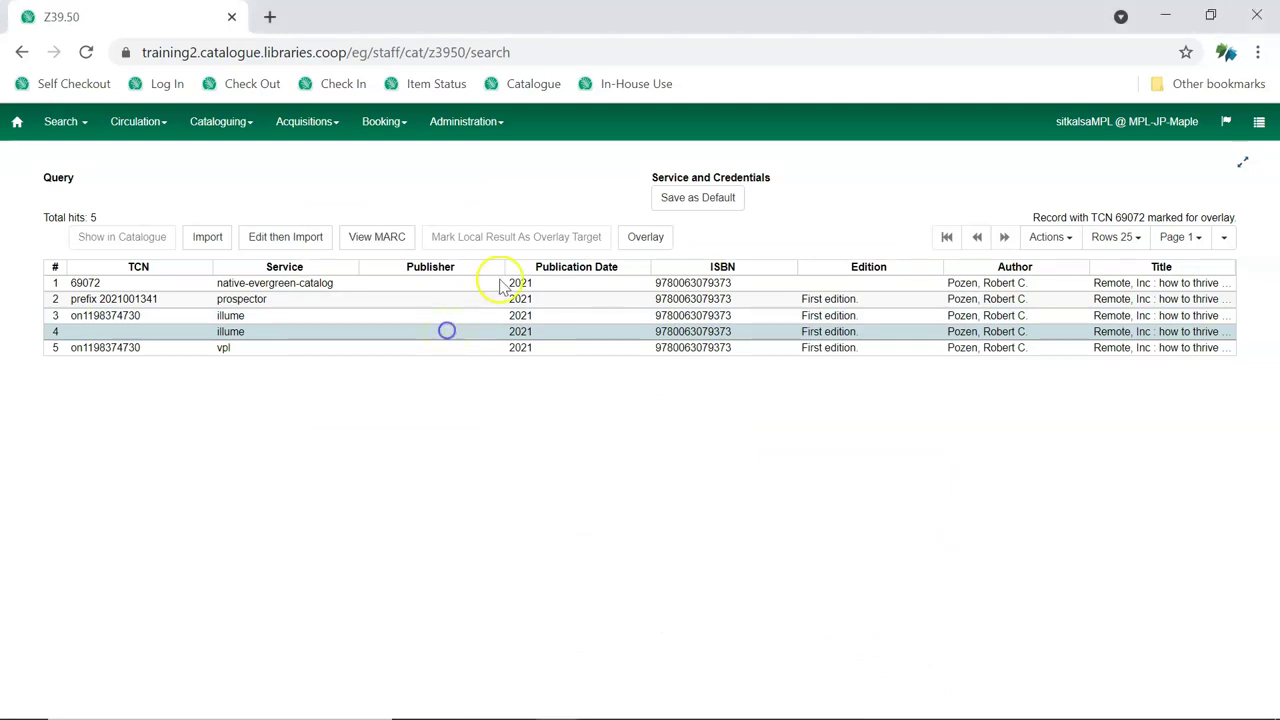
# Start overlaying record 69072 with the selected result, using the Keep Local Fields merge profile.
pyautogui.click(650, 245)
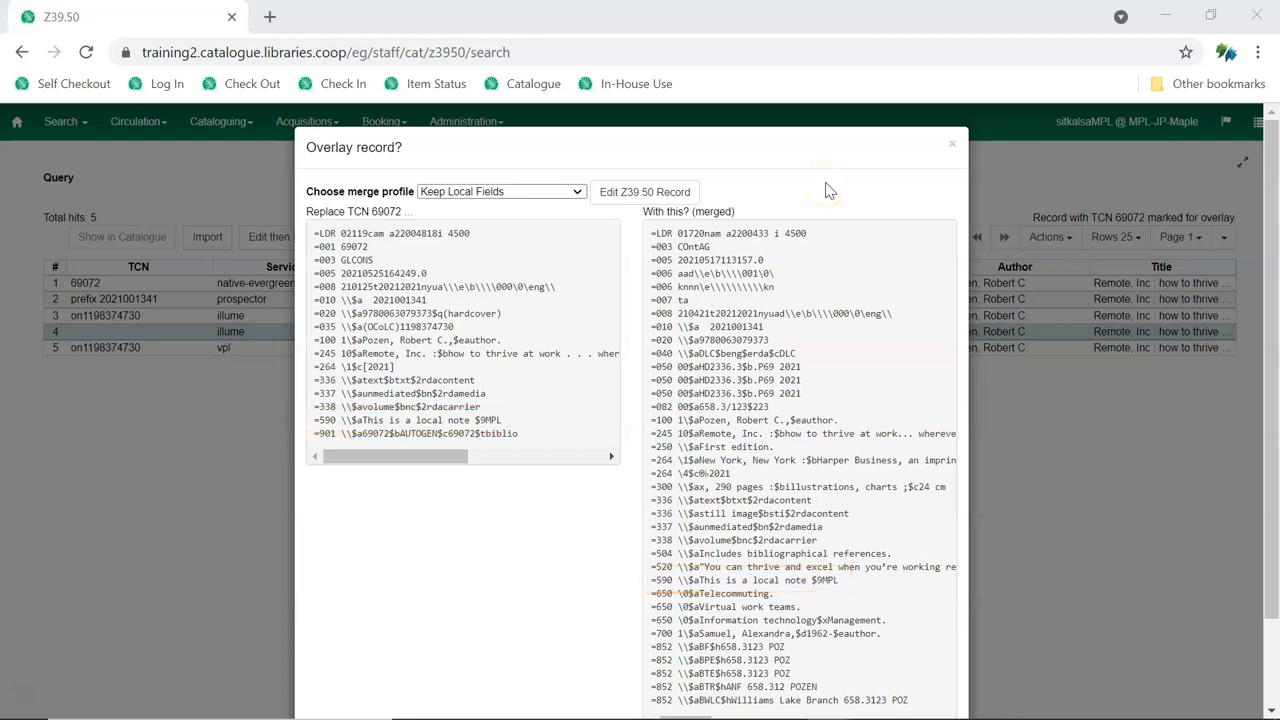
# Delete the five =852 holdings lines from the incoming Z39.50 record and save the edit.
pyautogui.click(668, 203)
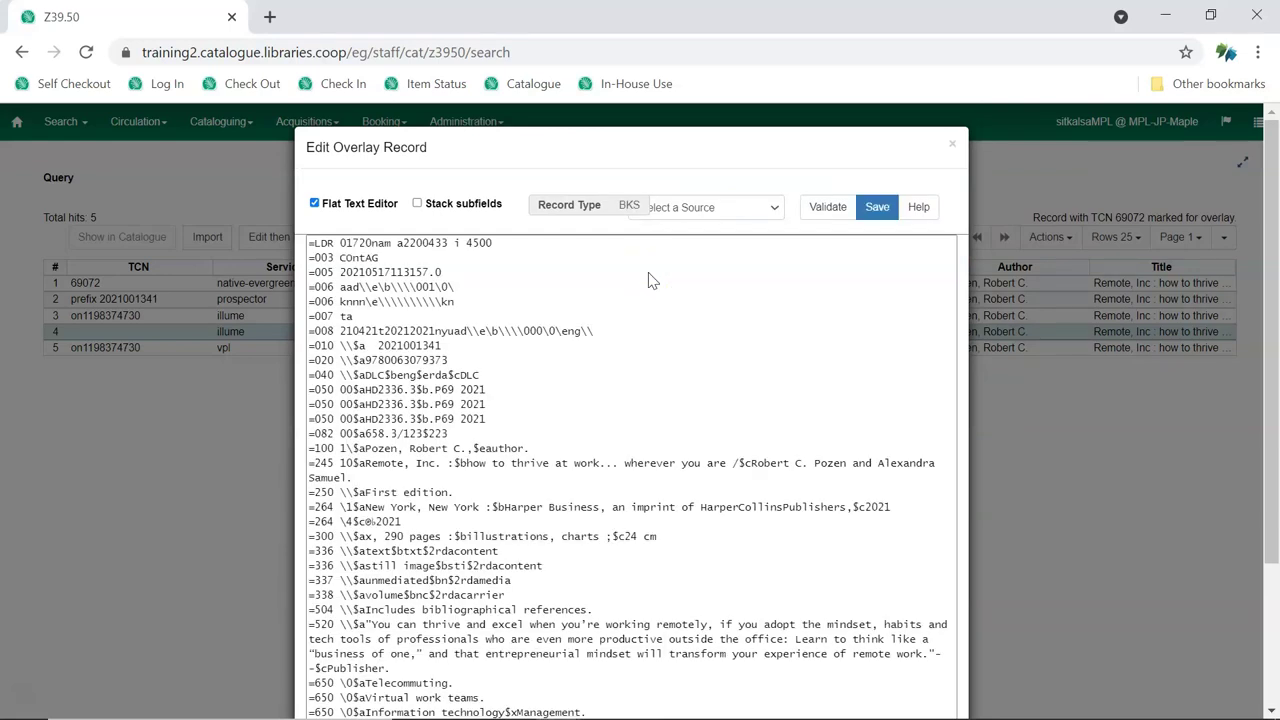
pyautogui.scroll(-2, 648, 280)
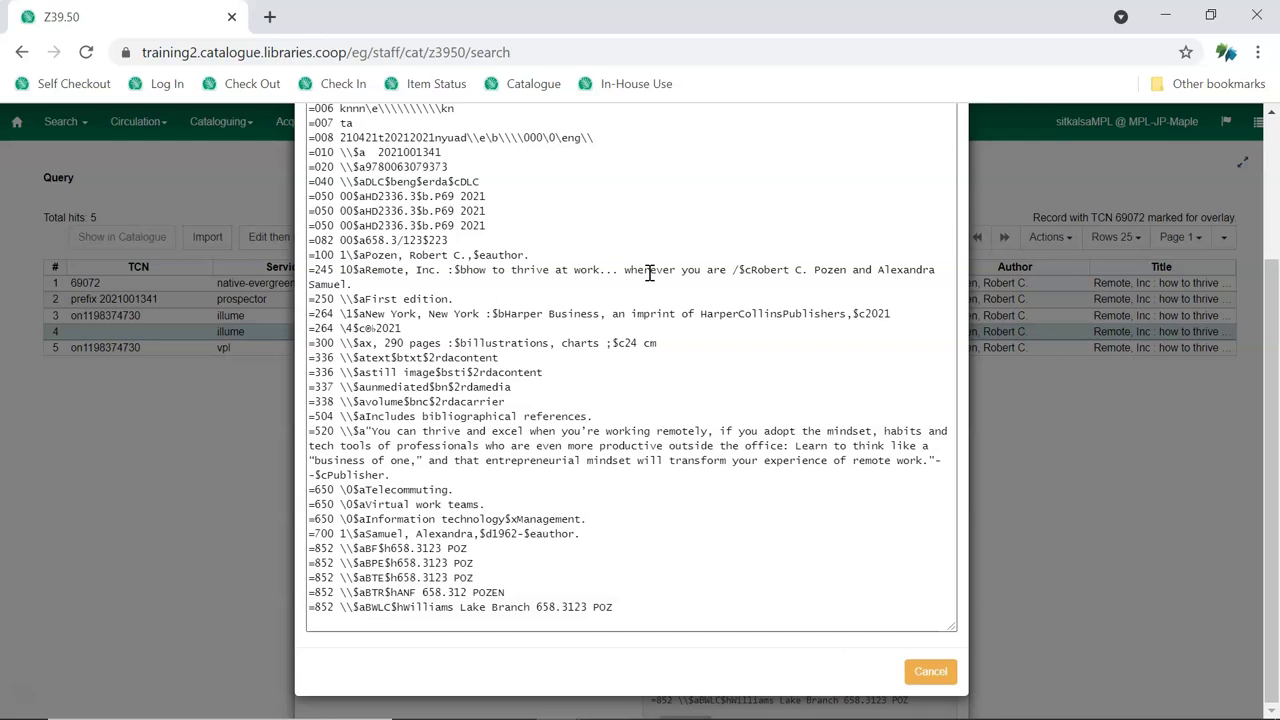
pyautogui.moveTo(615, 607); pyautogui.dragTo(305, 546)
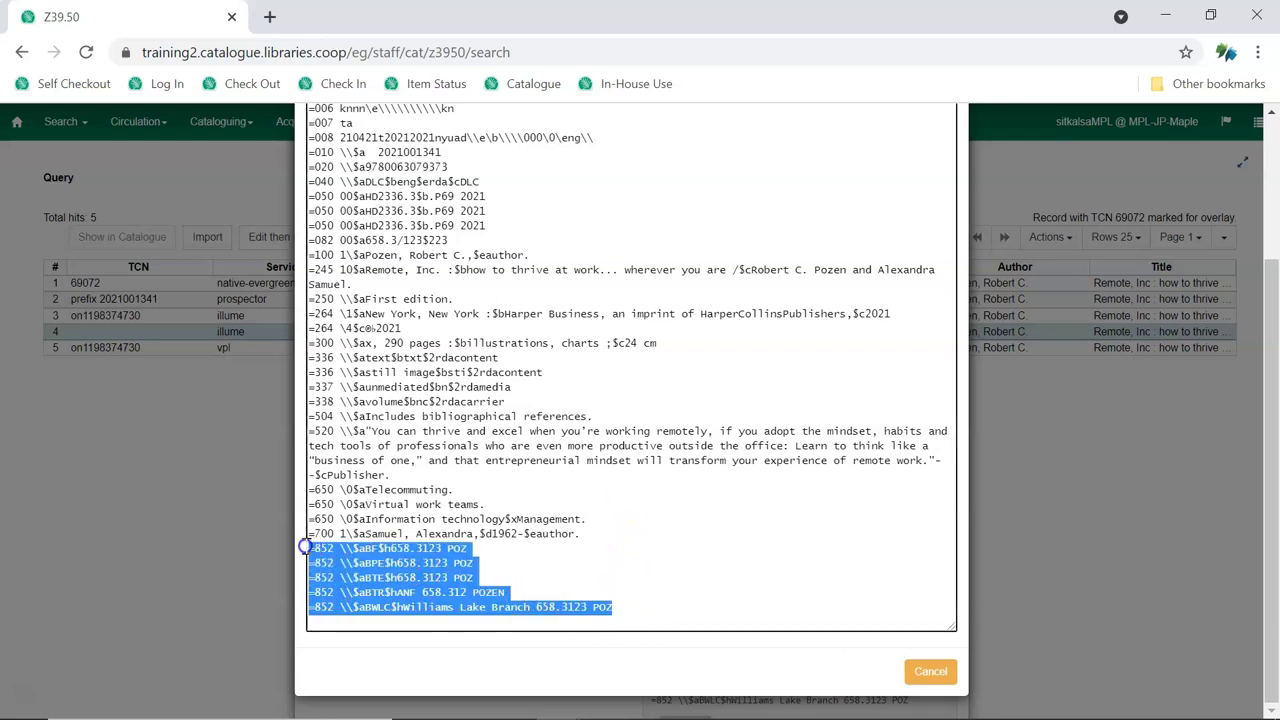
pyautogui.press('Delete')
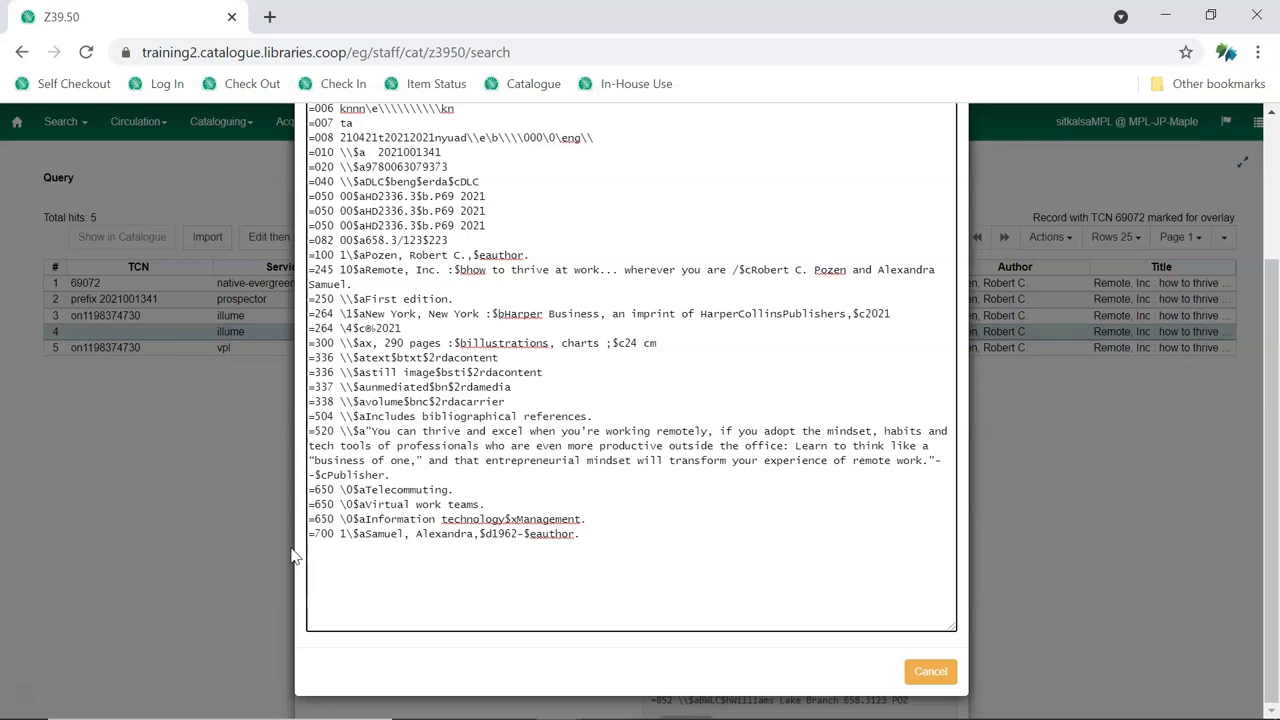
pyautogui.scroll(2, 293, 557)
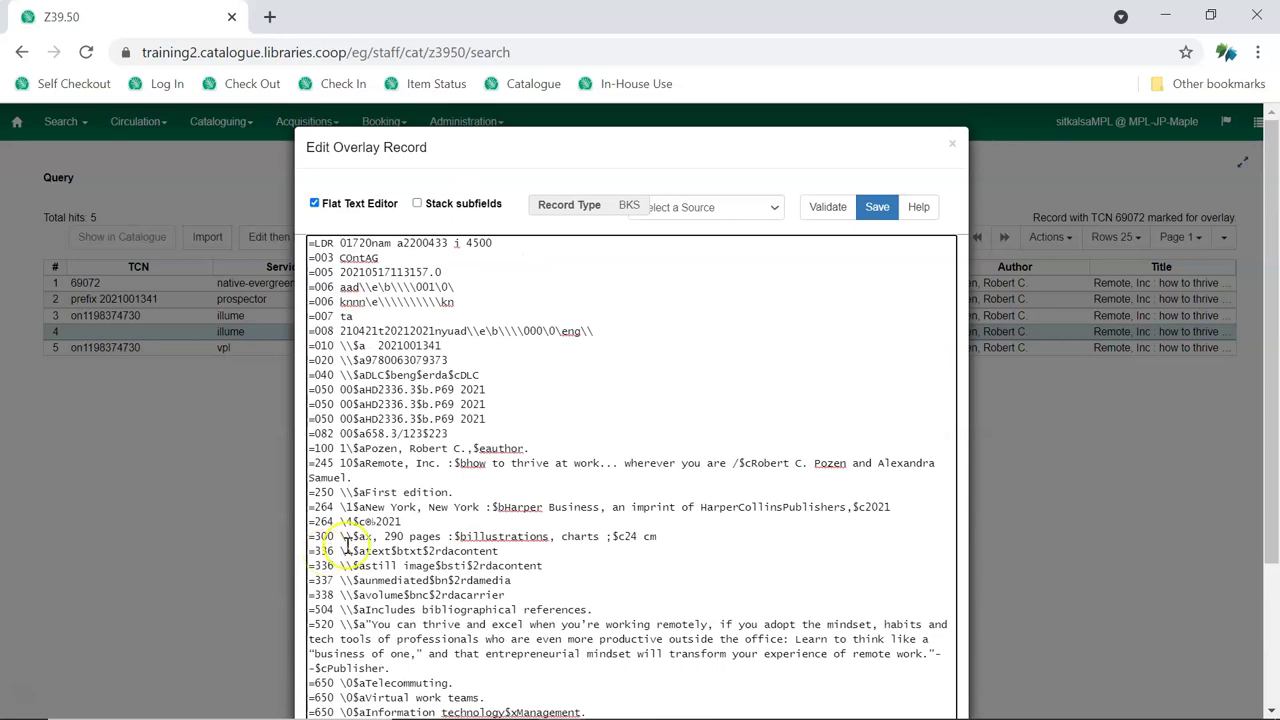
pyautogui.click(878, 207)
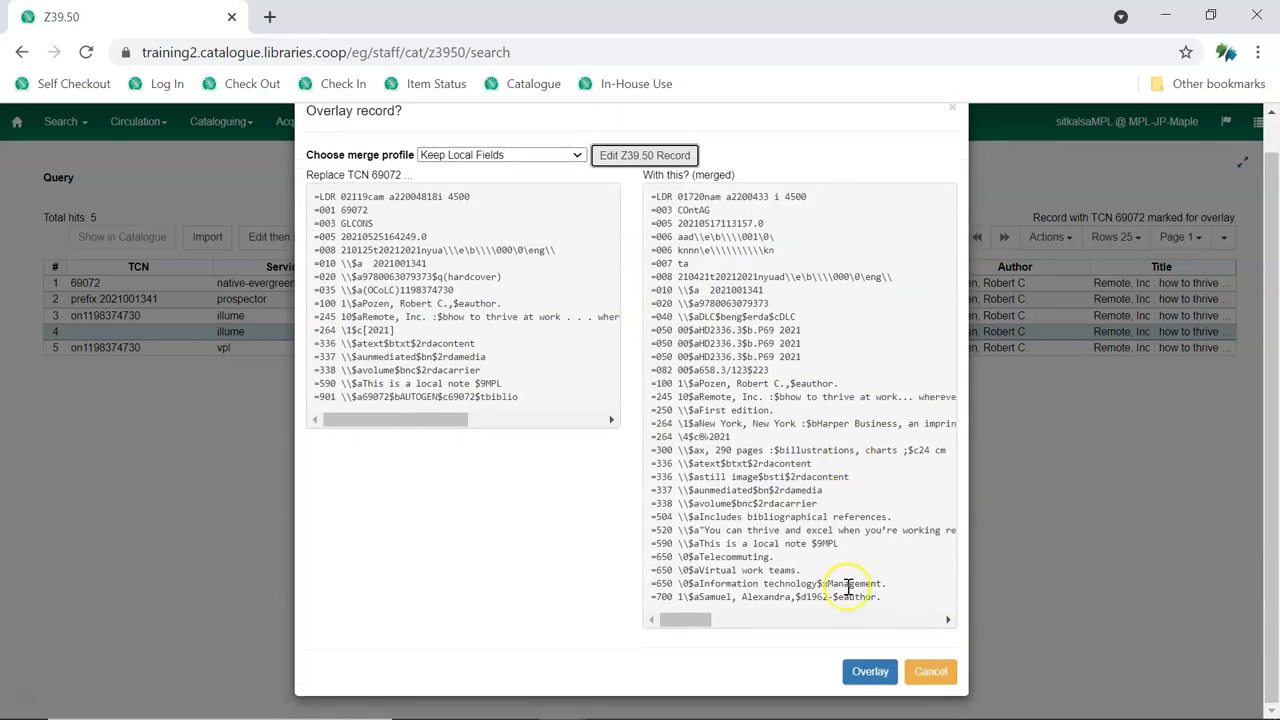
# Confirm the overlay so record 69072 shows First edition, 2021, call number 658.3/123.
pyautogui.click(870, 671)
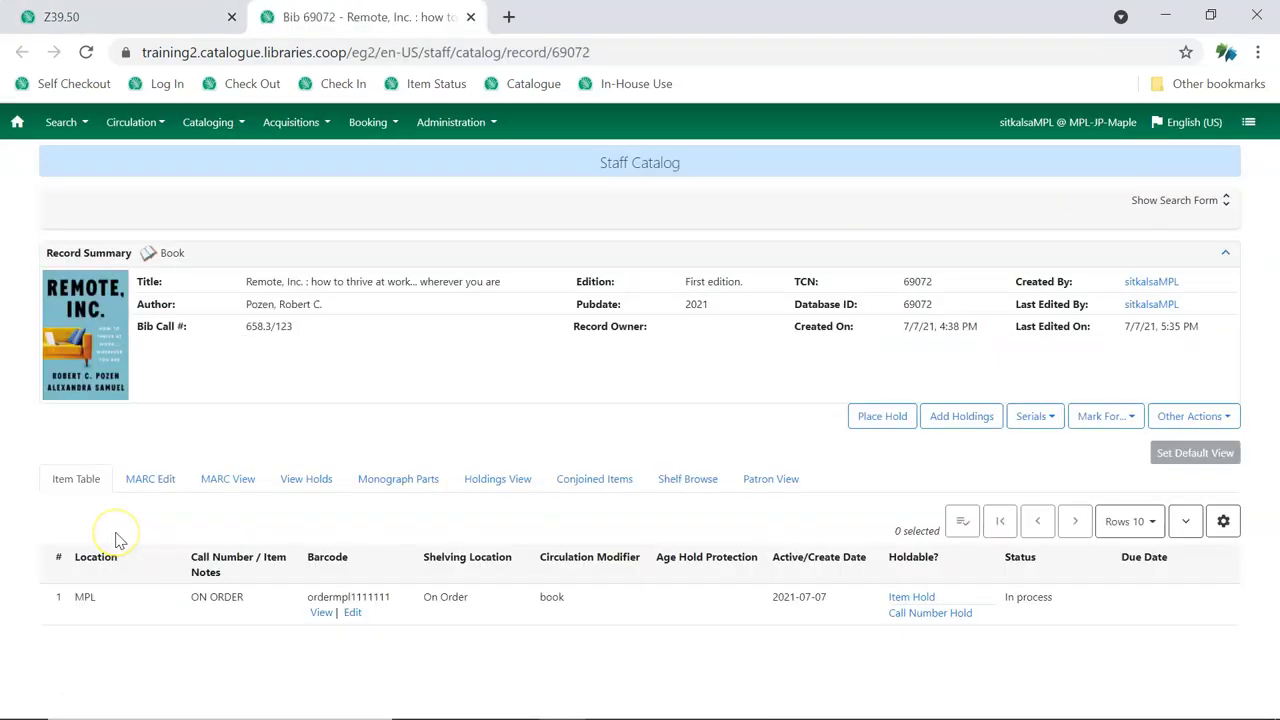